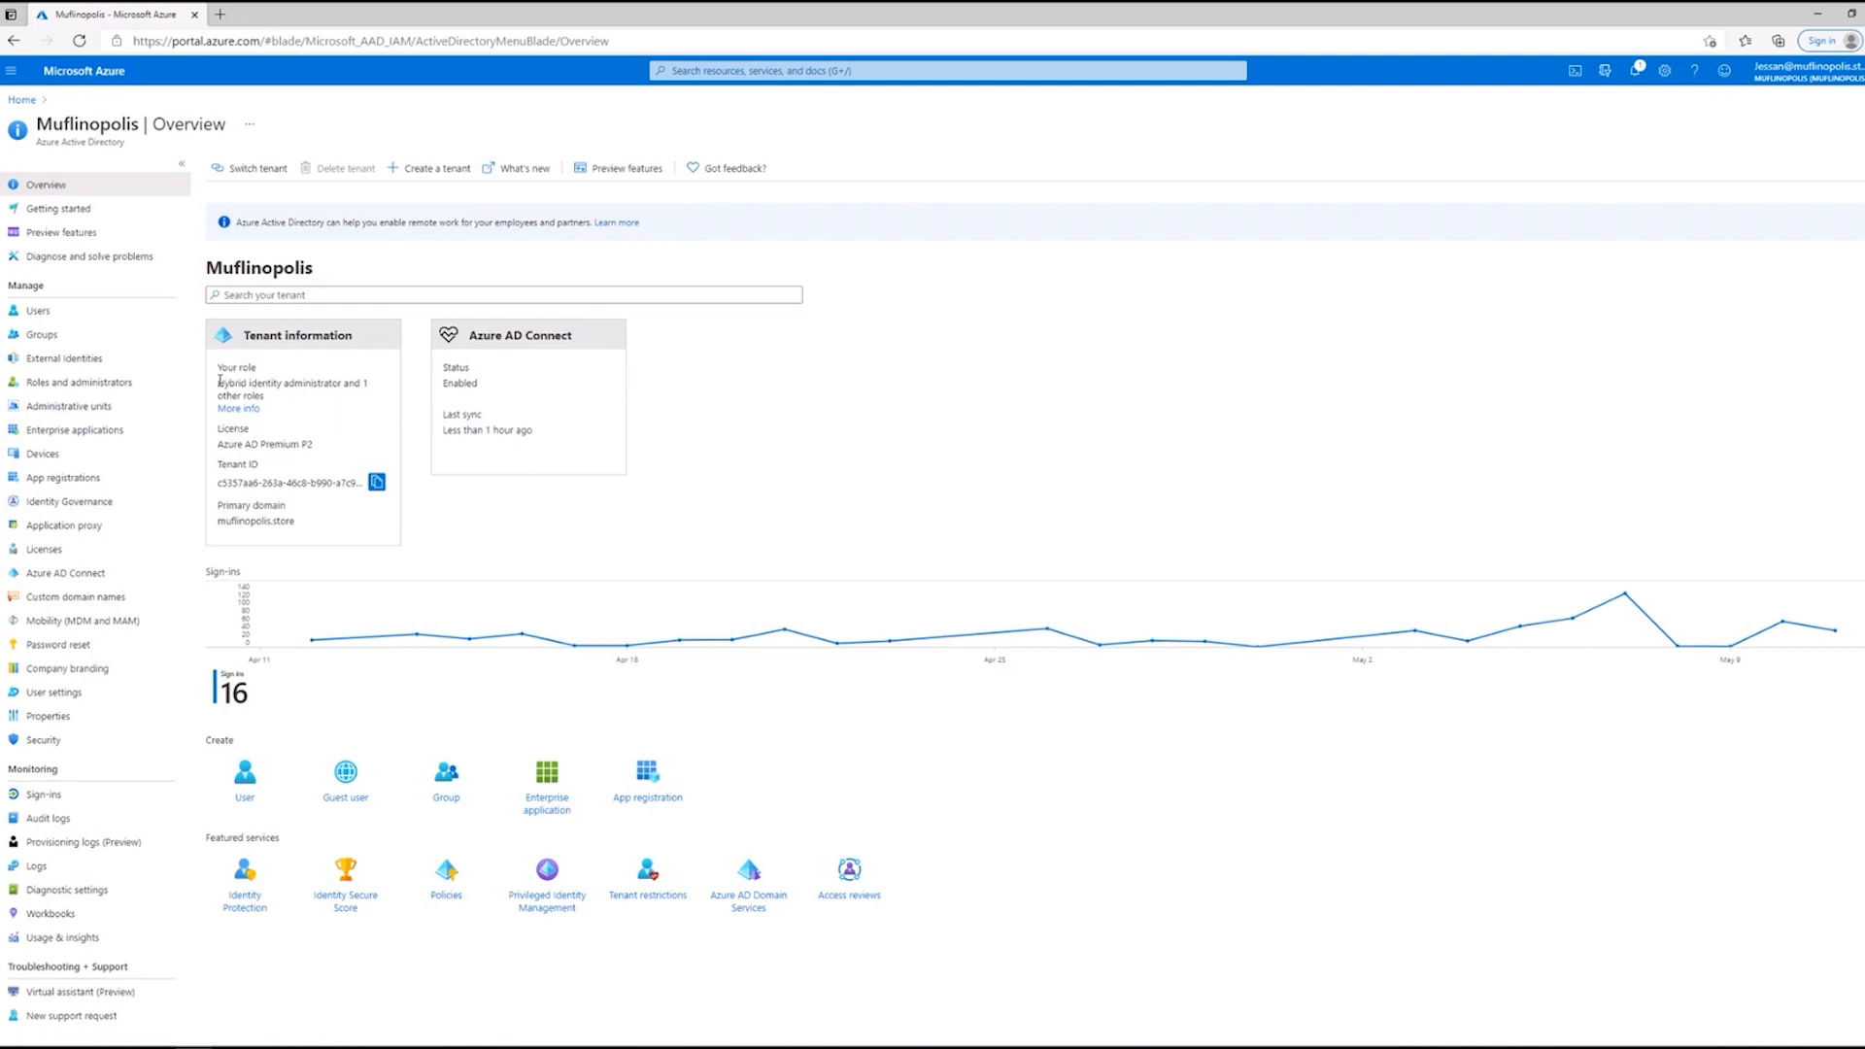
# Download the provisioning agent from the Azure AD Connect cloud sync page, accepting the terms of service.
pyautogui.click(65, 573)
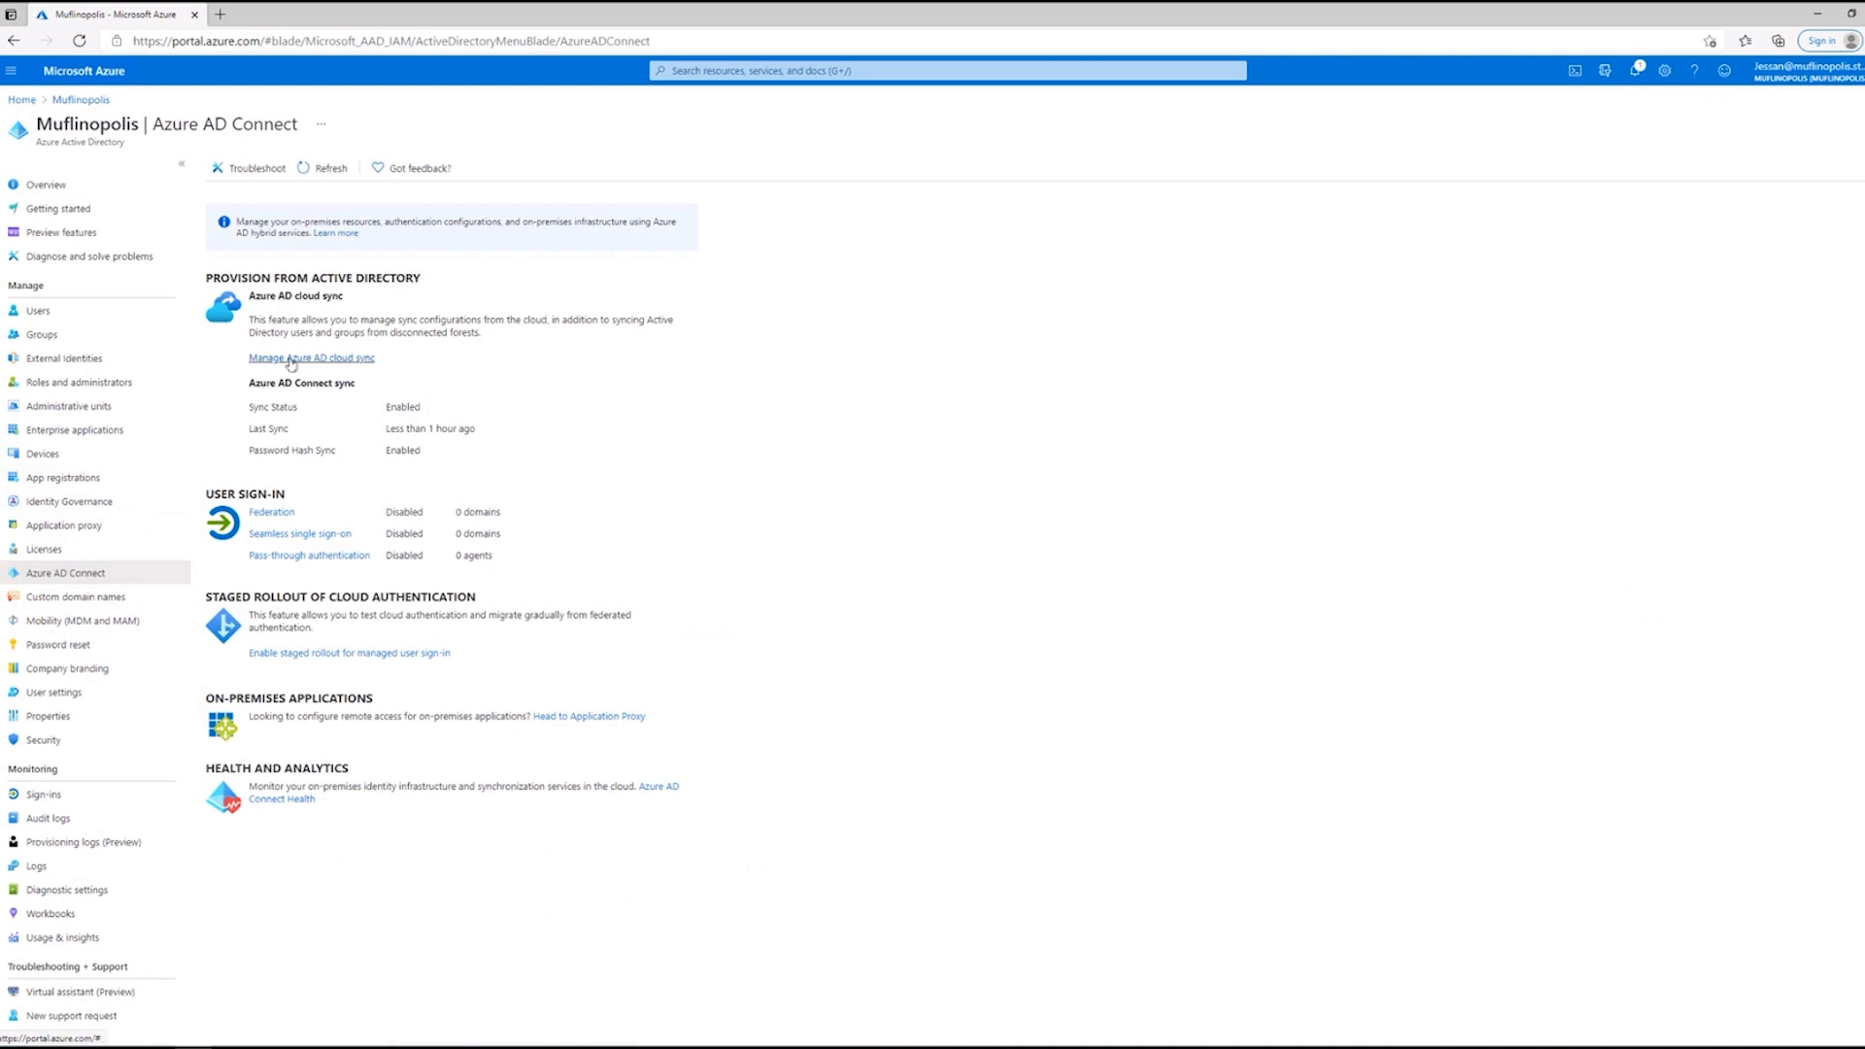
pyautogui.click(290, 359)
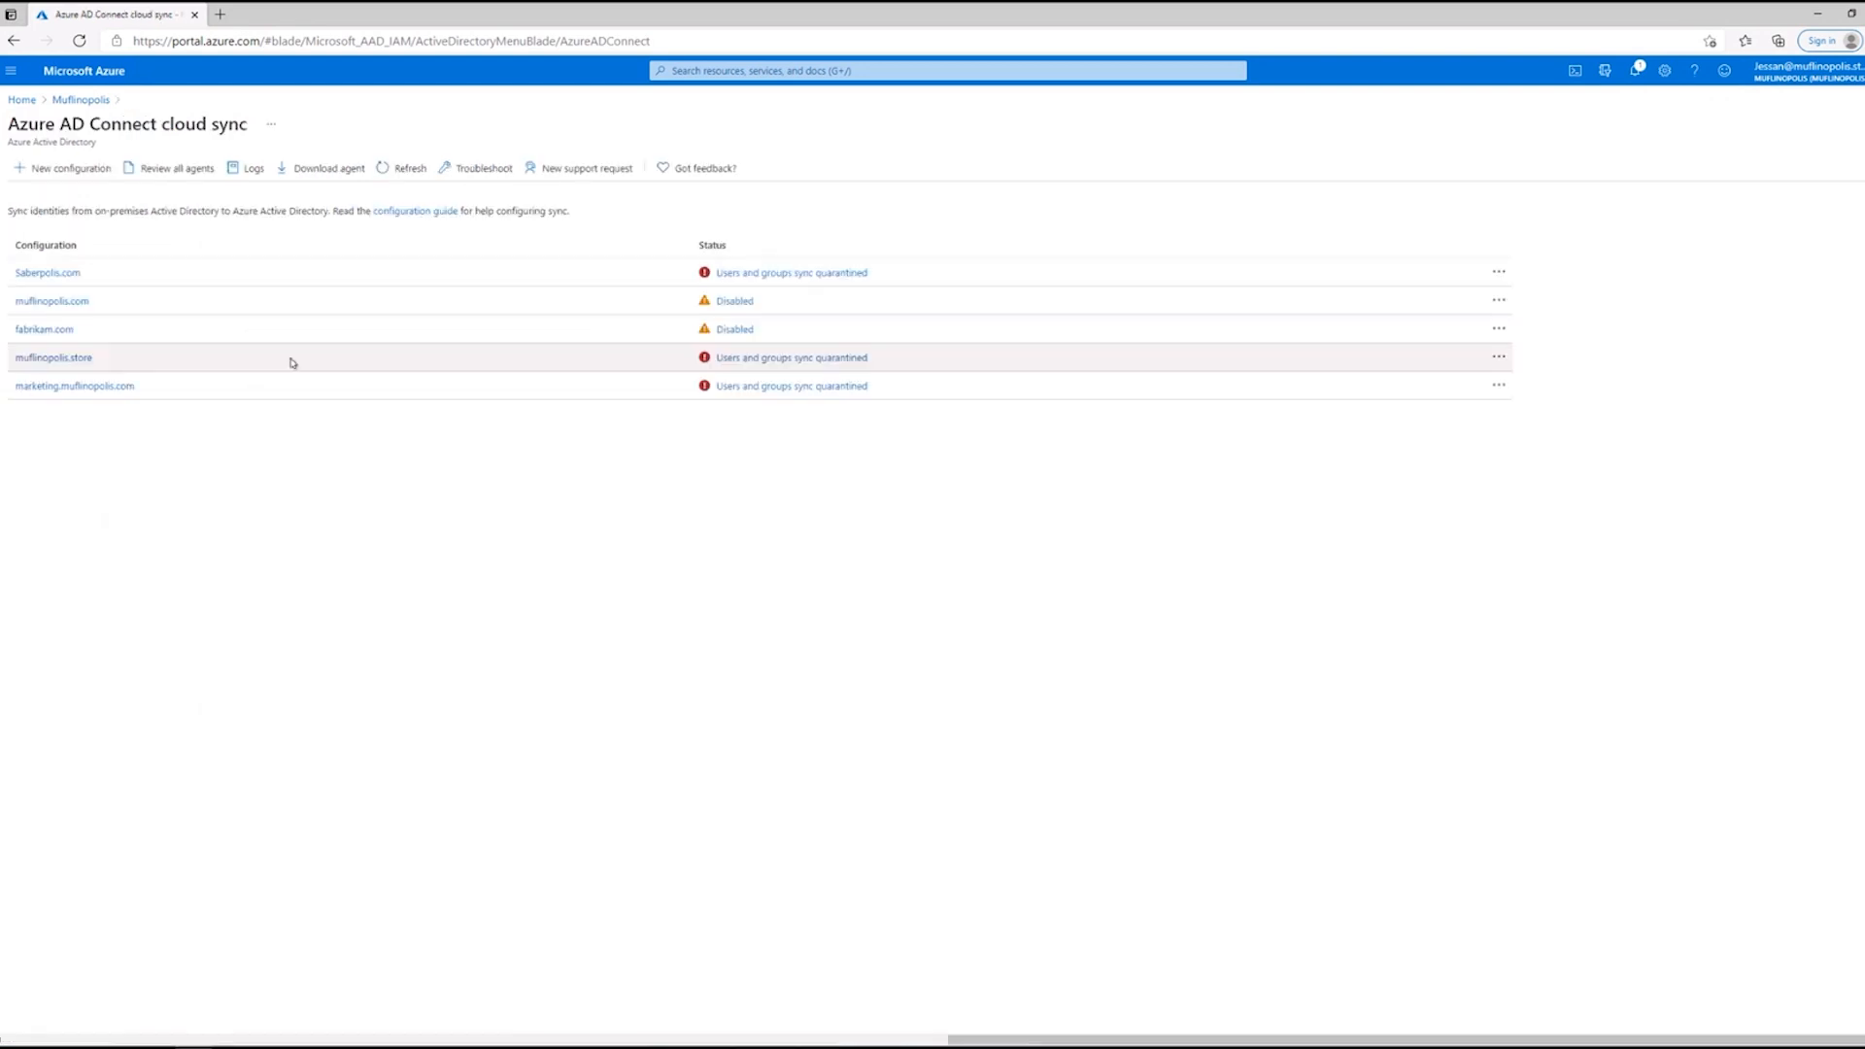
pyautogui.click(329, 167)
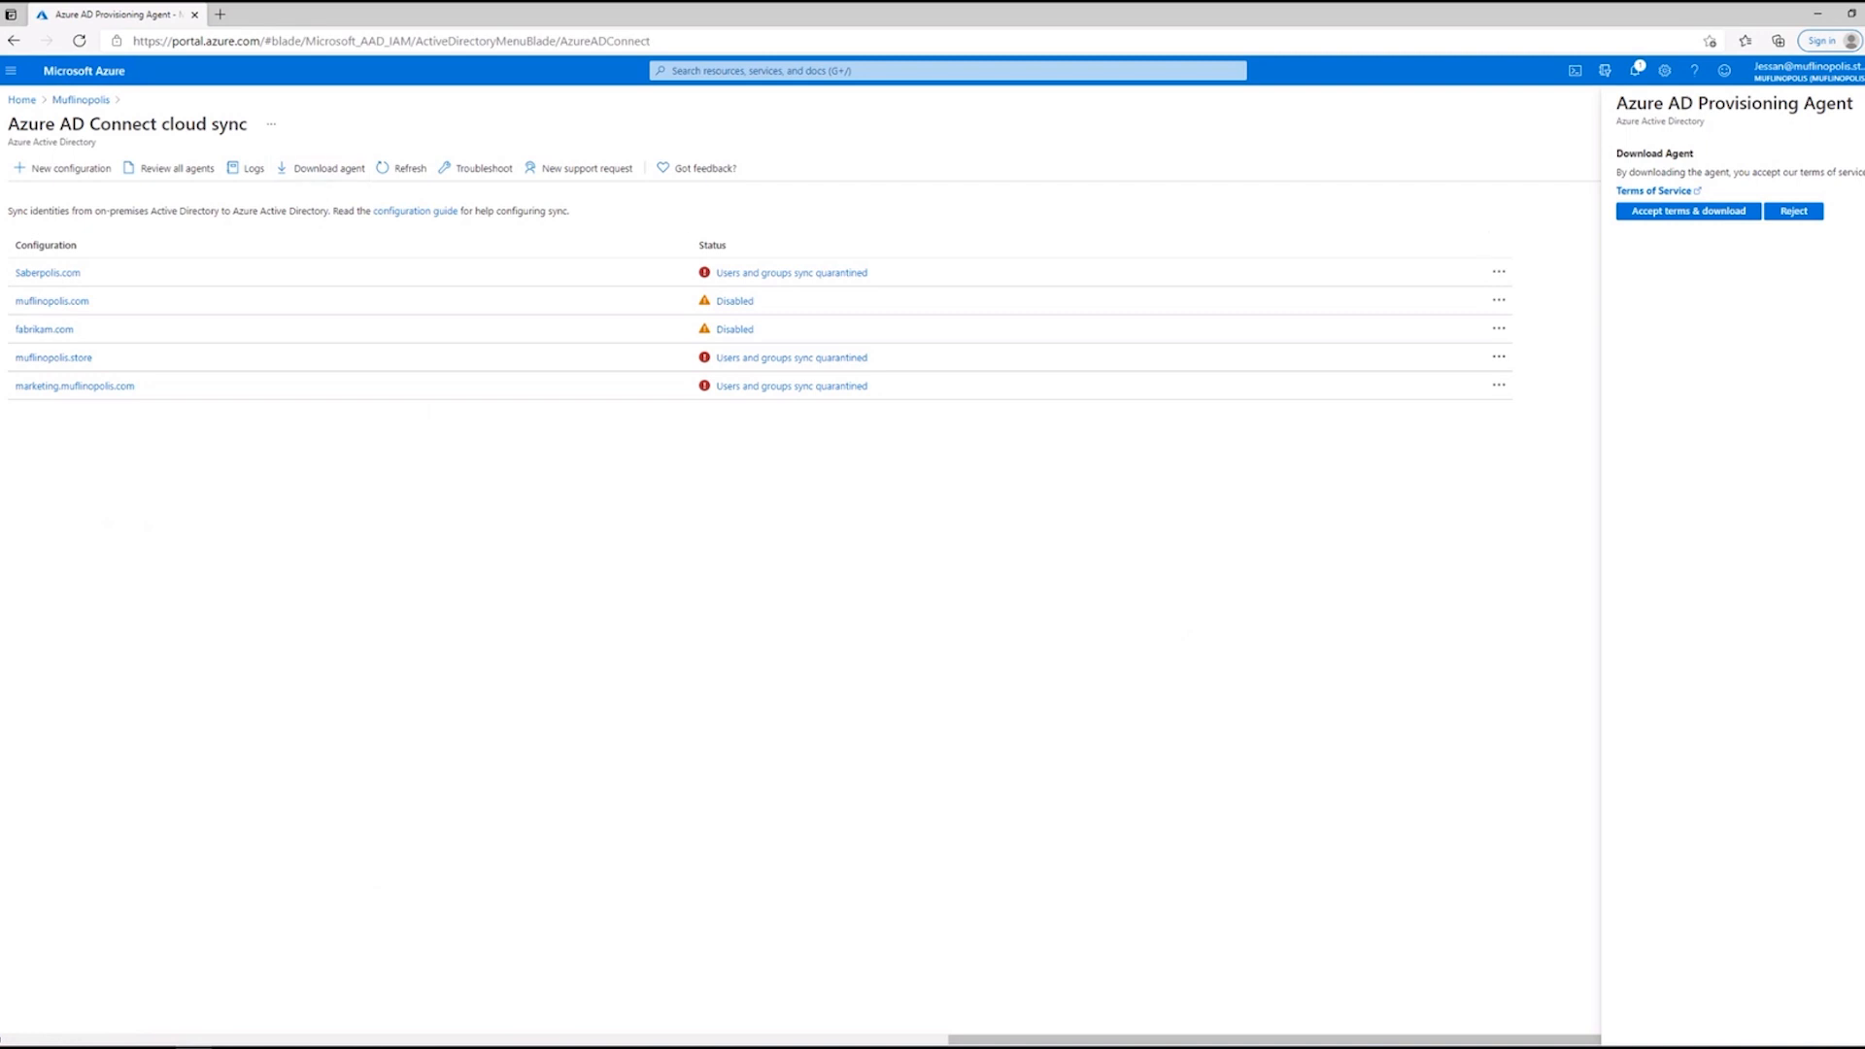
pyautogui.click(1711, 213)
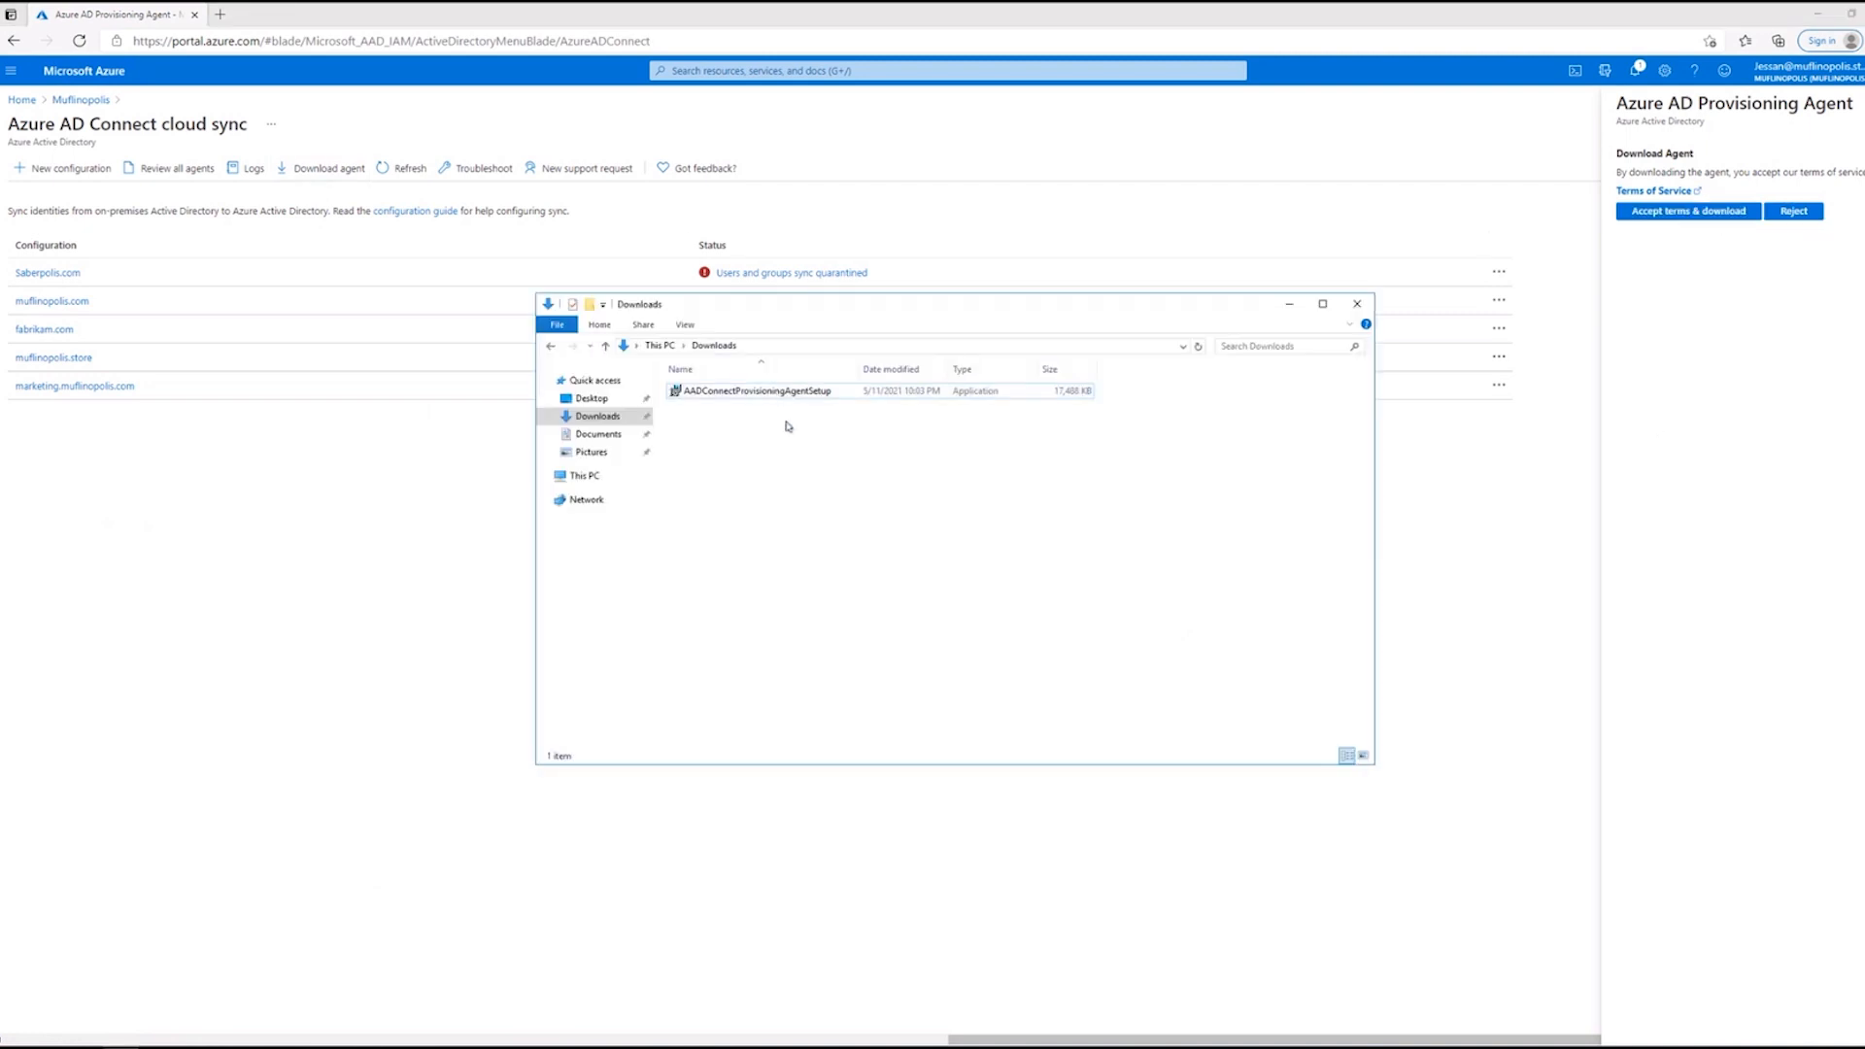
# Run AADConnectProvisioningAgentSetup from the Downloads folder, agree to the license terms, and install the agent package.
pyautogui.doubleClick(748, 392)
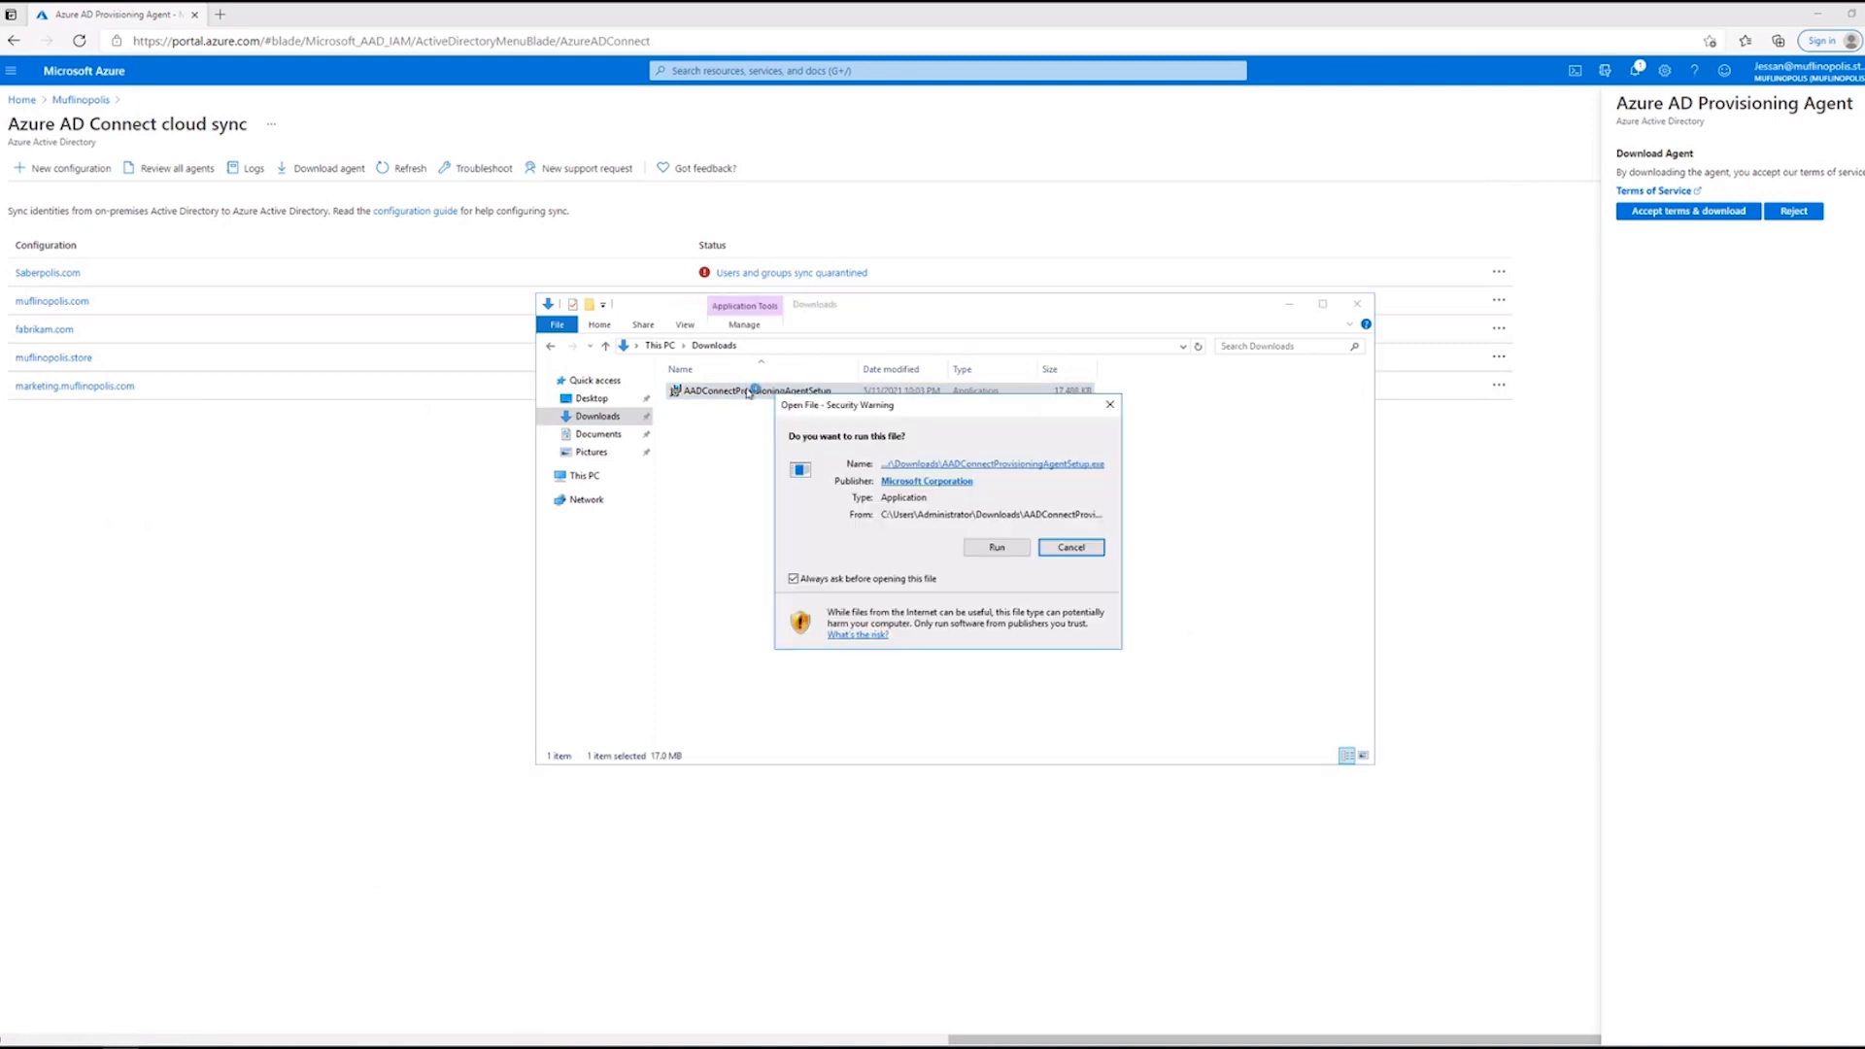
pyautogui.click(996, 547)
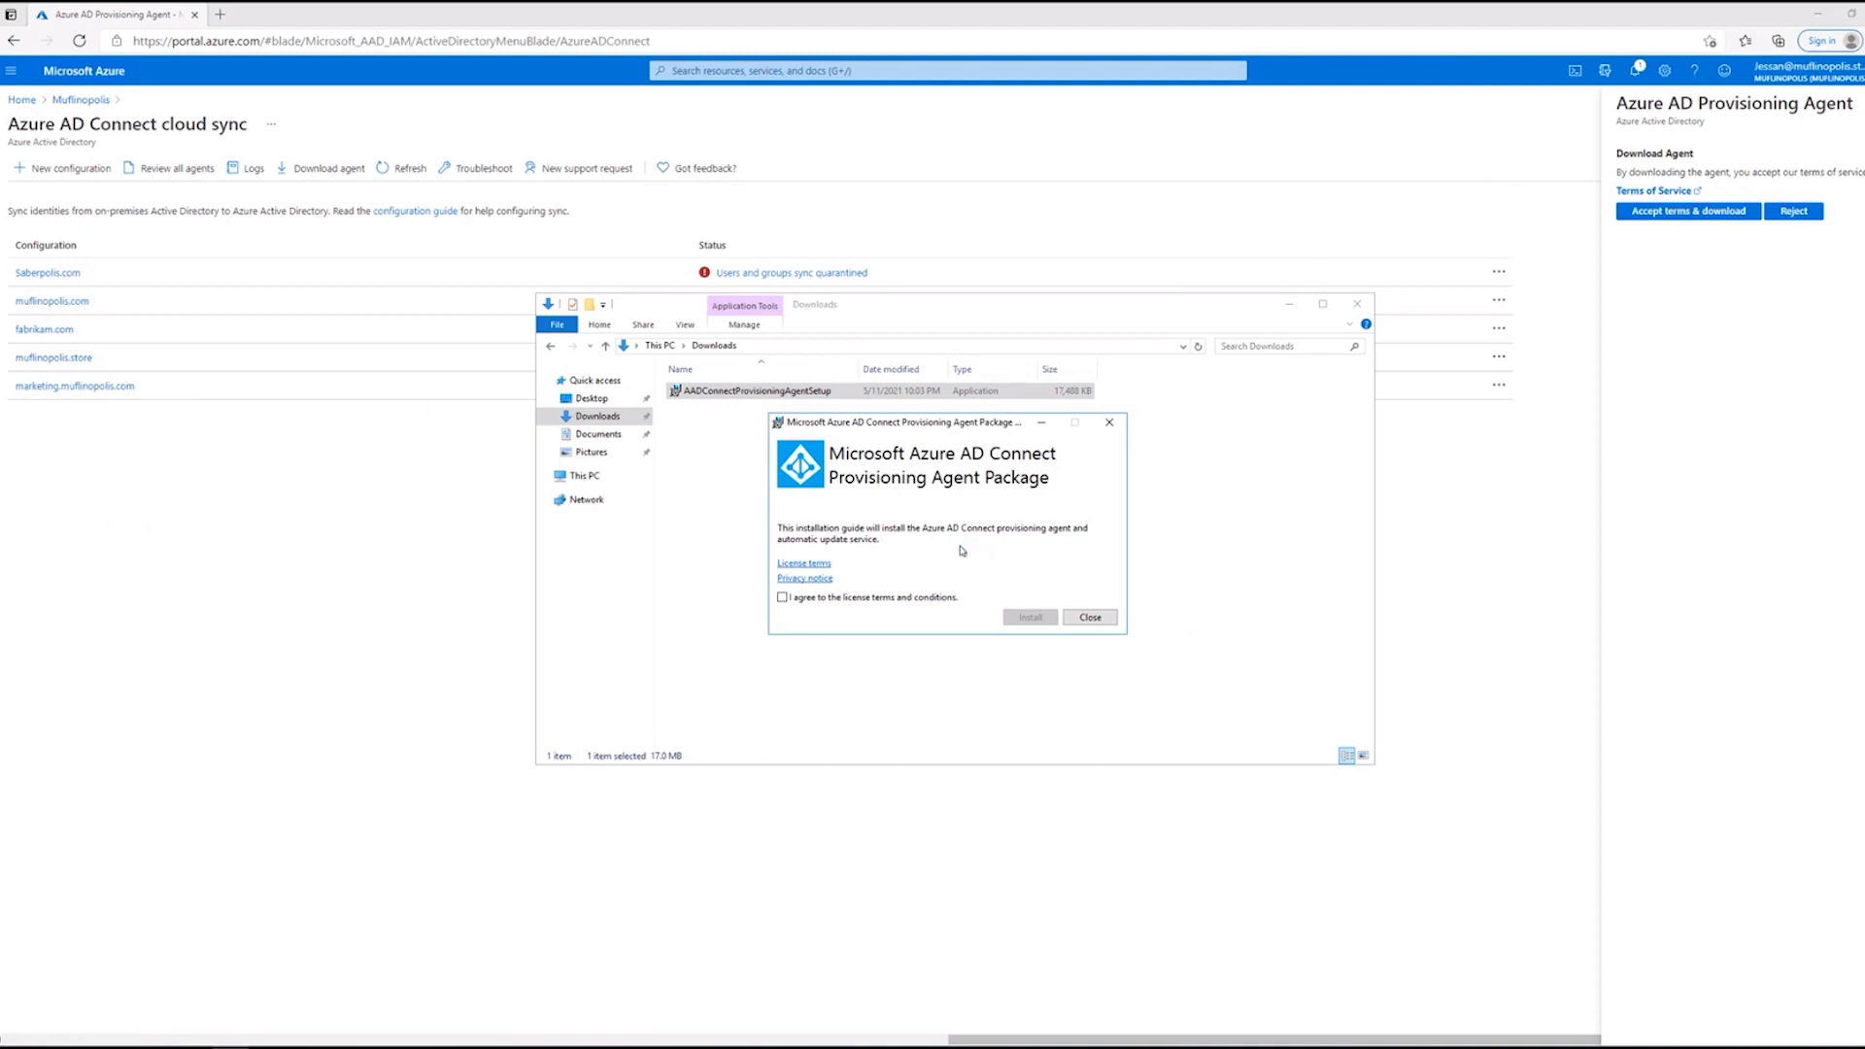
pyautogui.click(859, 597)
pyautogui.click(1031, 617)
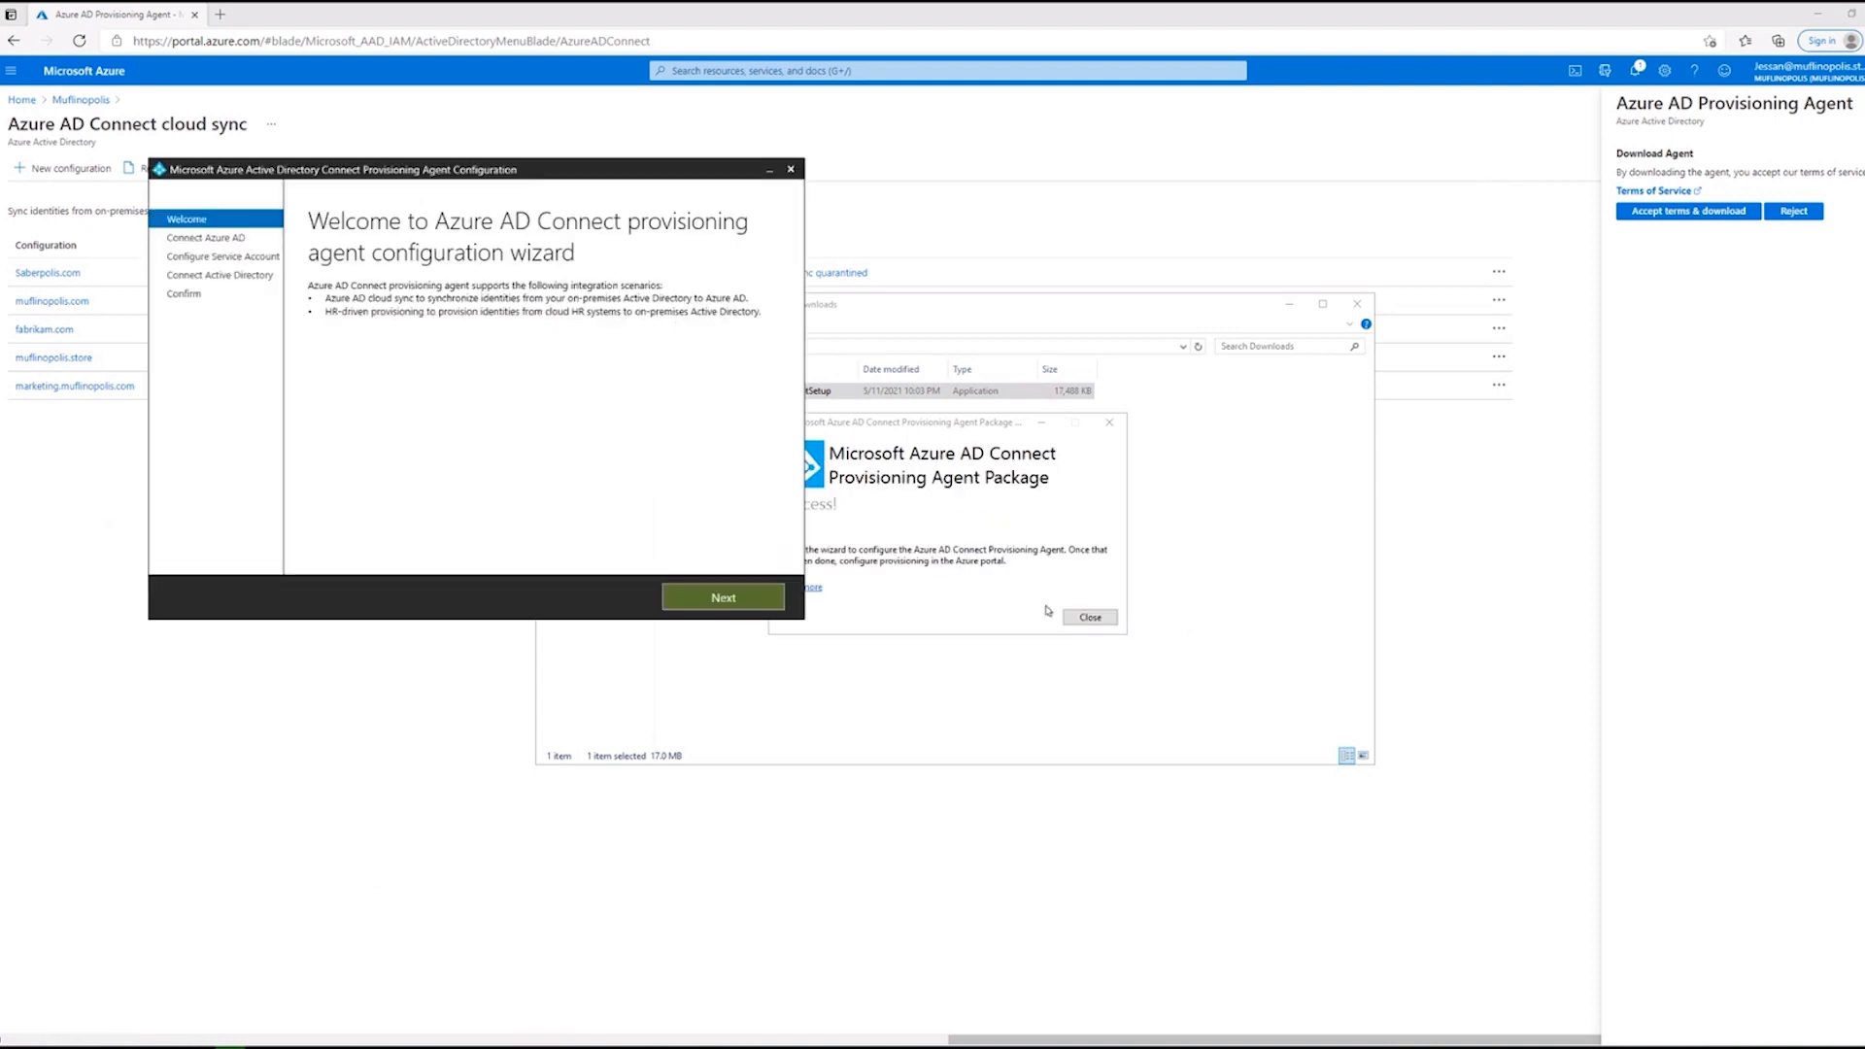
pyautogui.click(1092, 617)
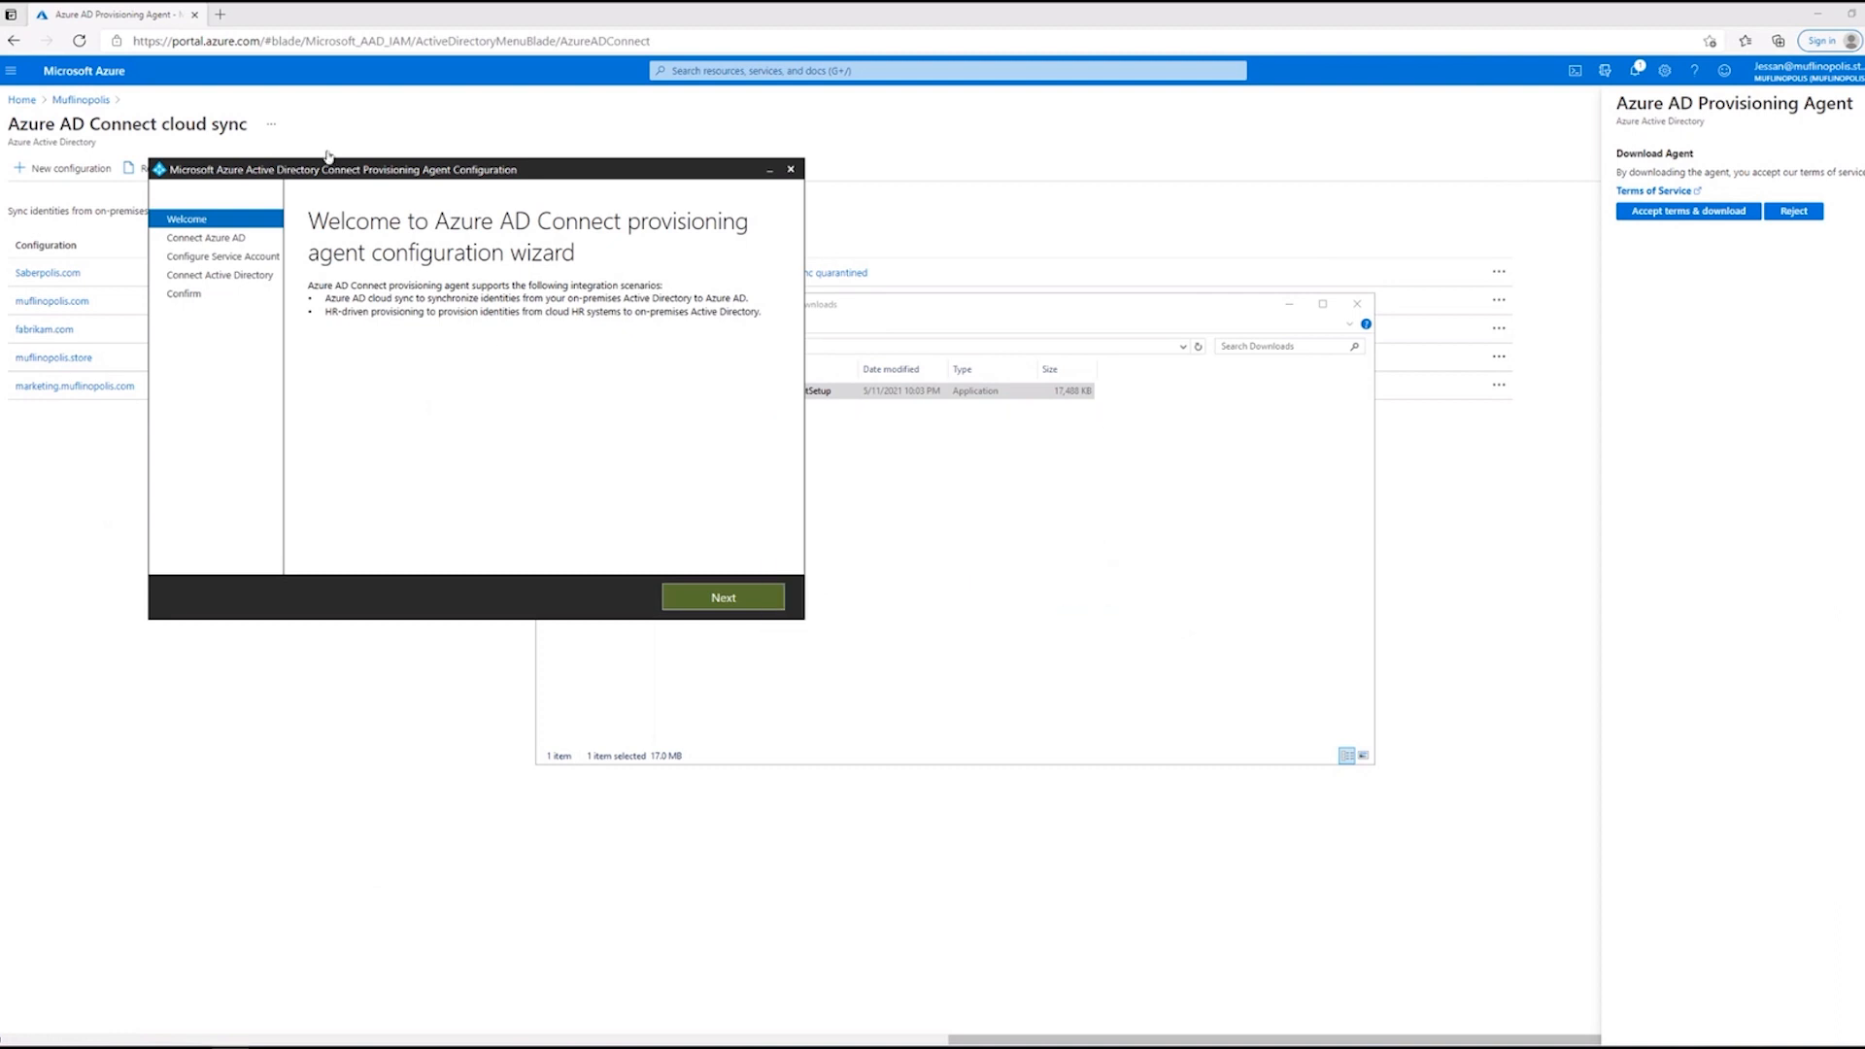
# Start the provisioning agent configuration wizard and sign in to Azure AD with the listed administrator account and its password.
pyautogui.moveTo(382, 169); pyautogui.dragTo(1056, 205)
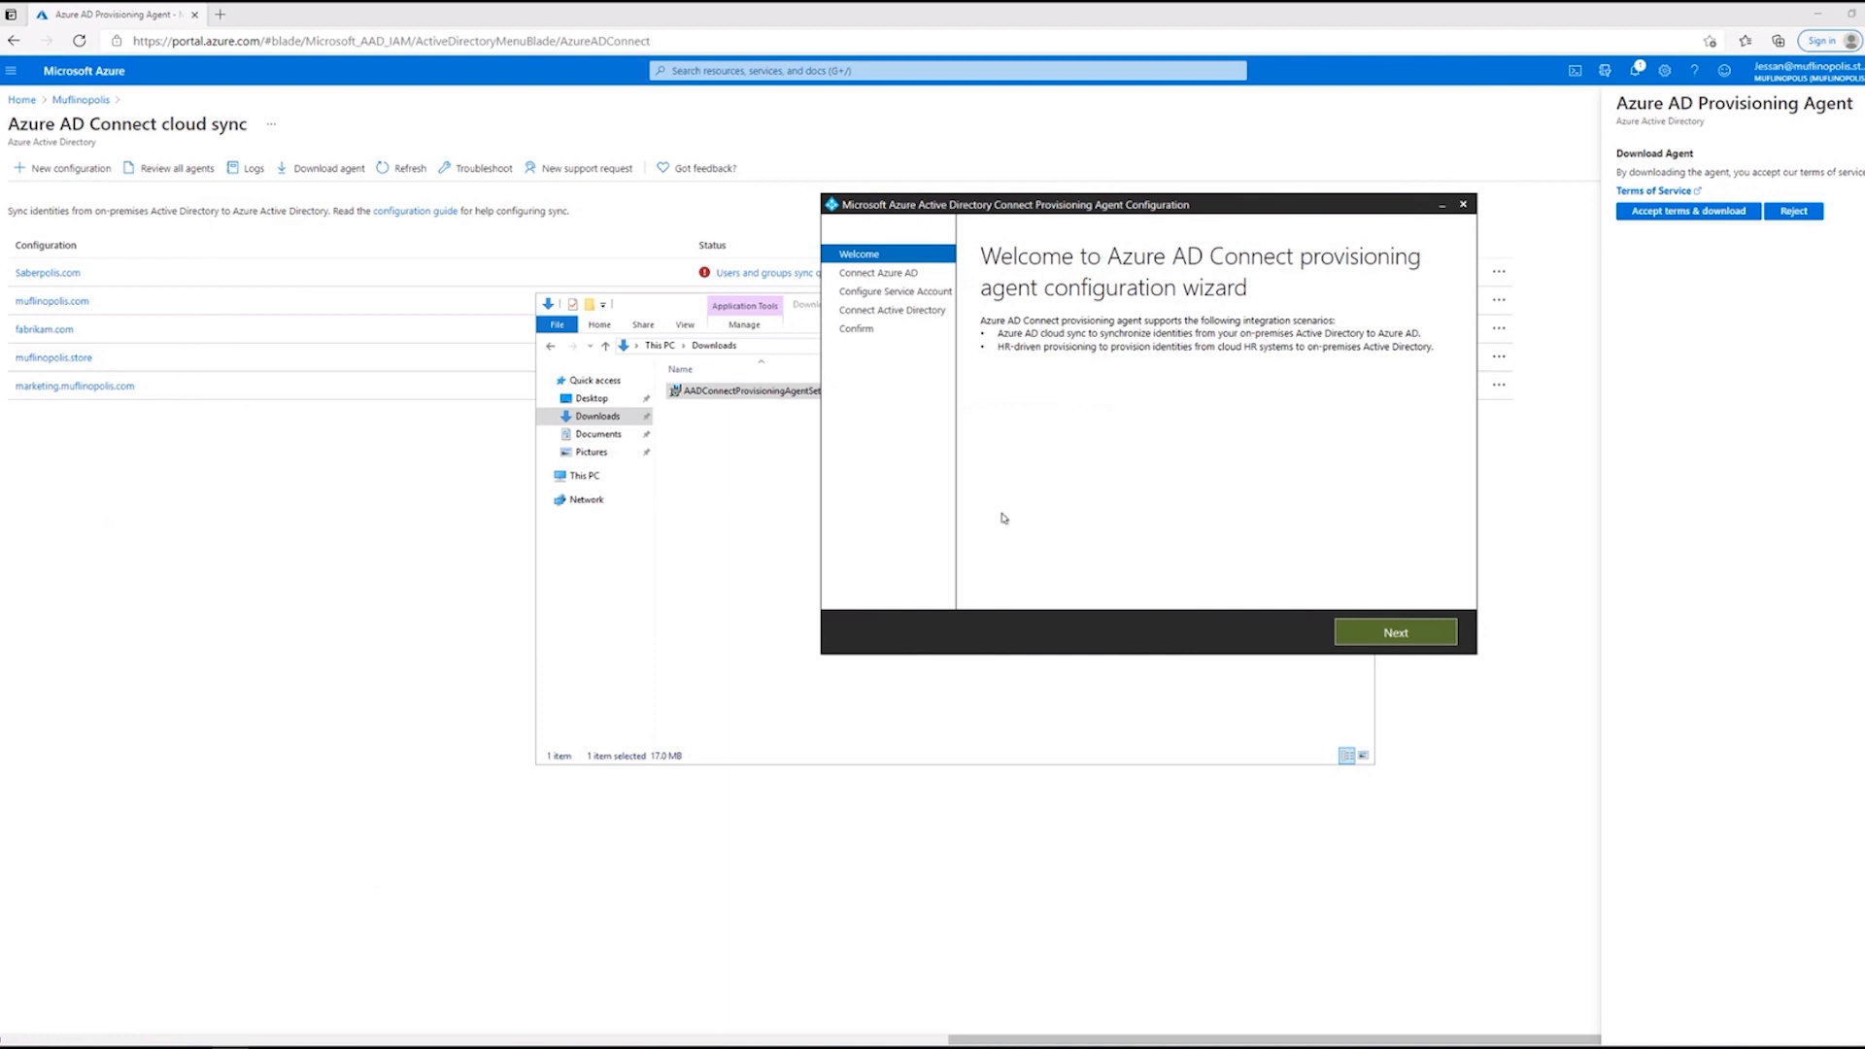
pyautogui.click(1380, 629)
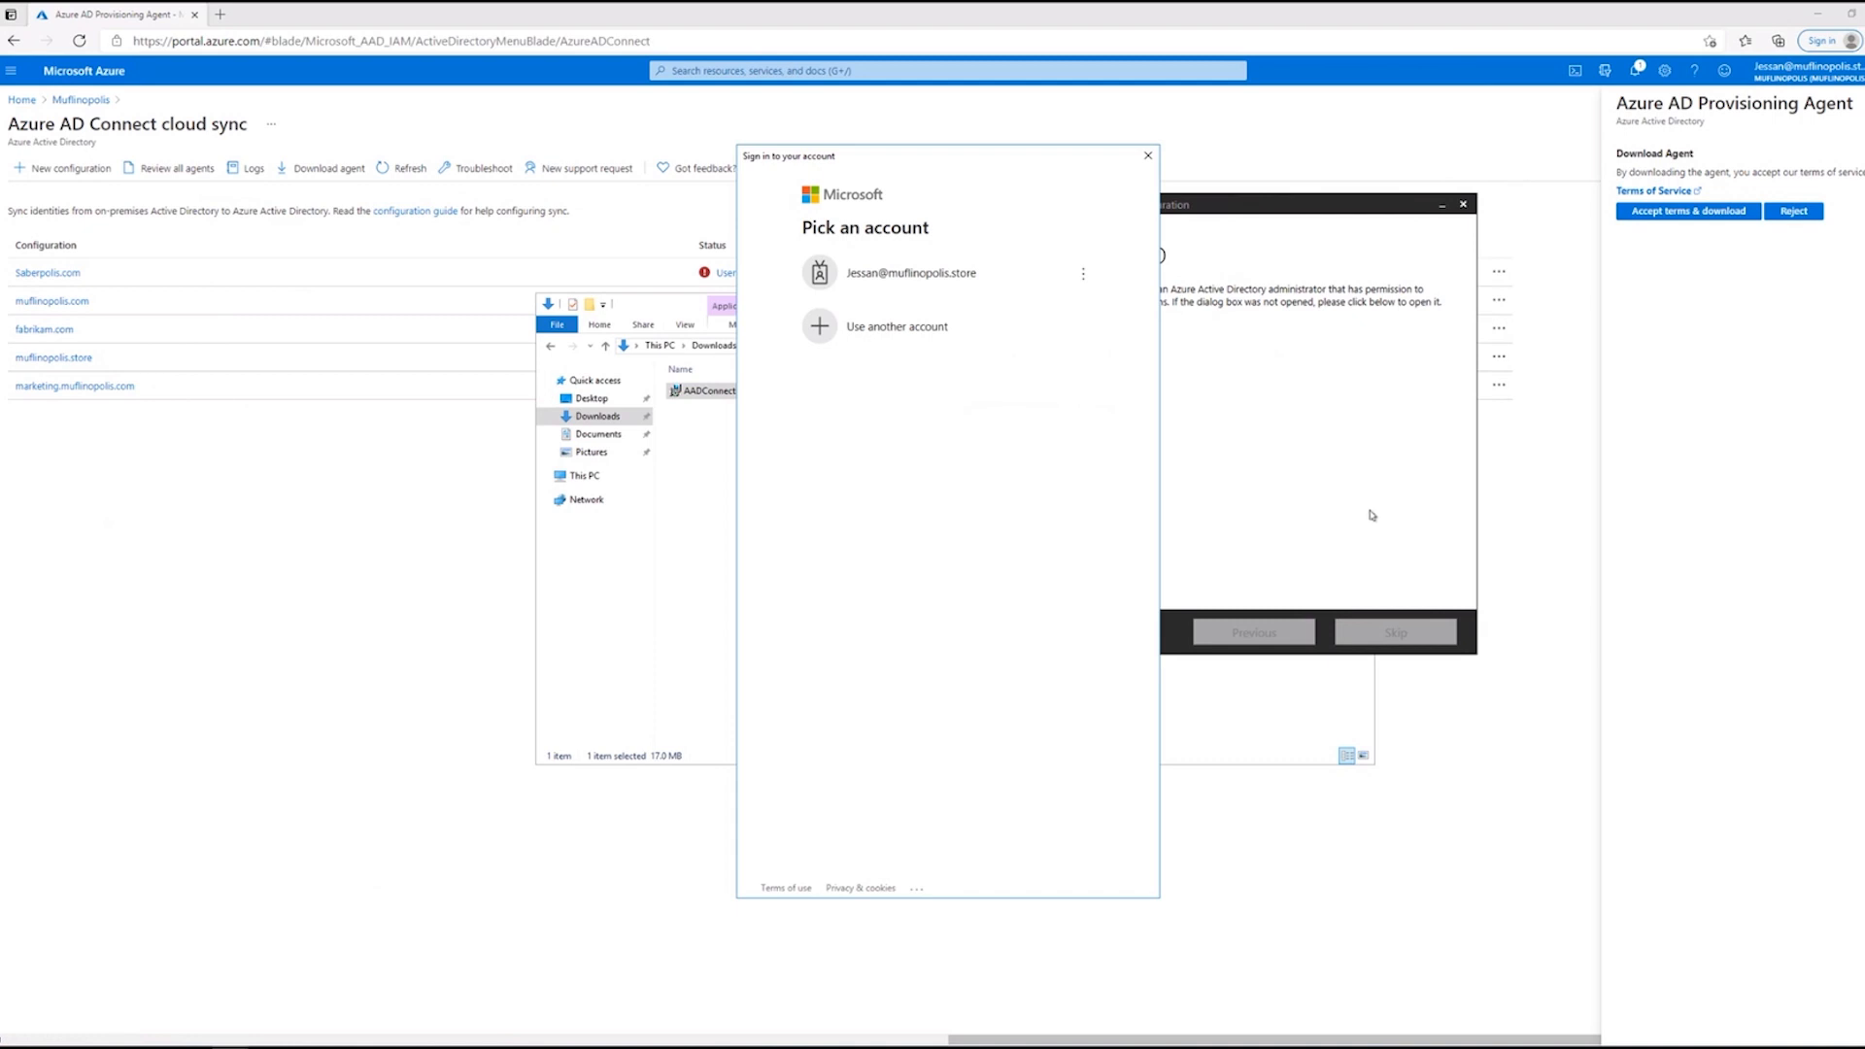
pyautogui.click(906, 277)
pyautogui.write('******')
pyautogui.press('capslock')
pyautogui.hotkey('ctrl', 'a')
pyautogui.write('*********')
pyautogui.press('Return')
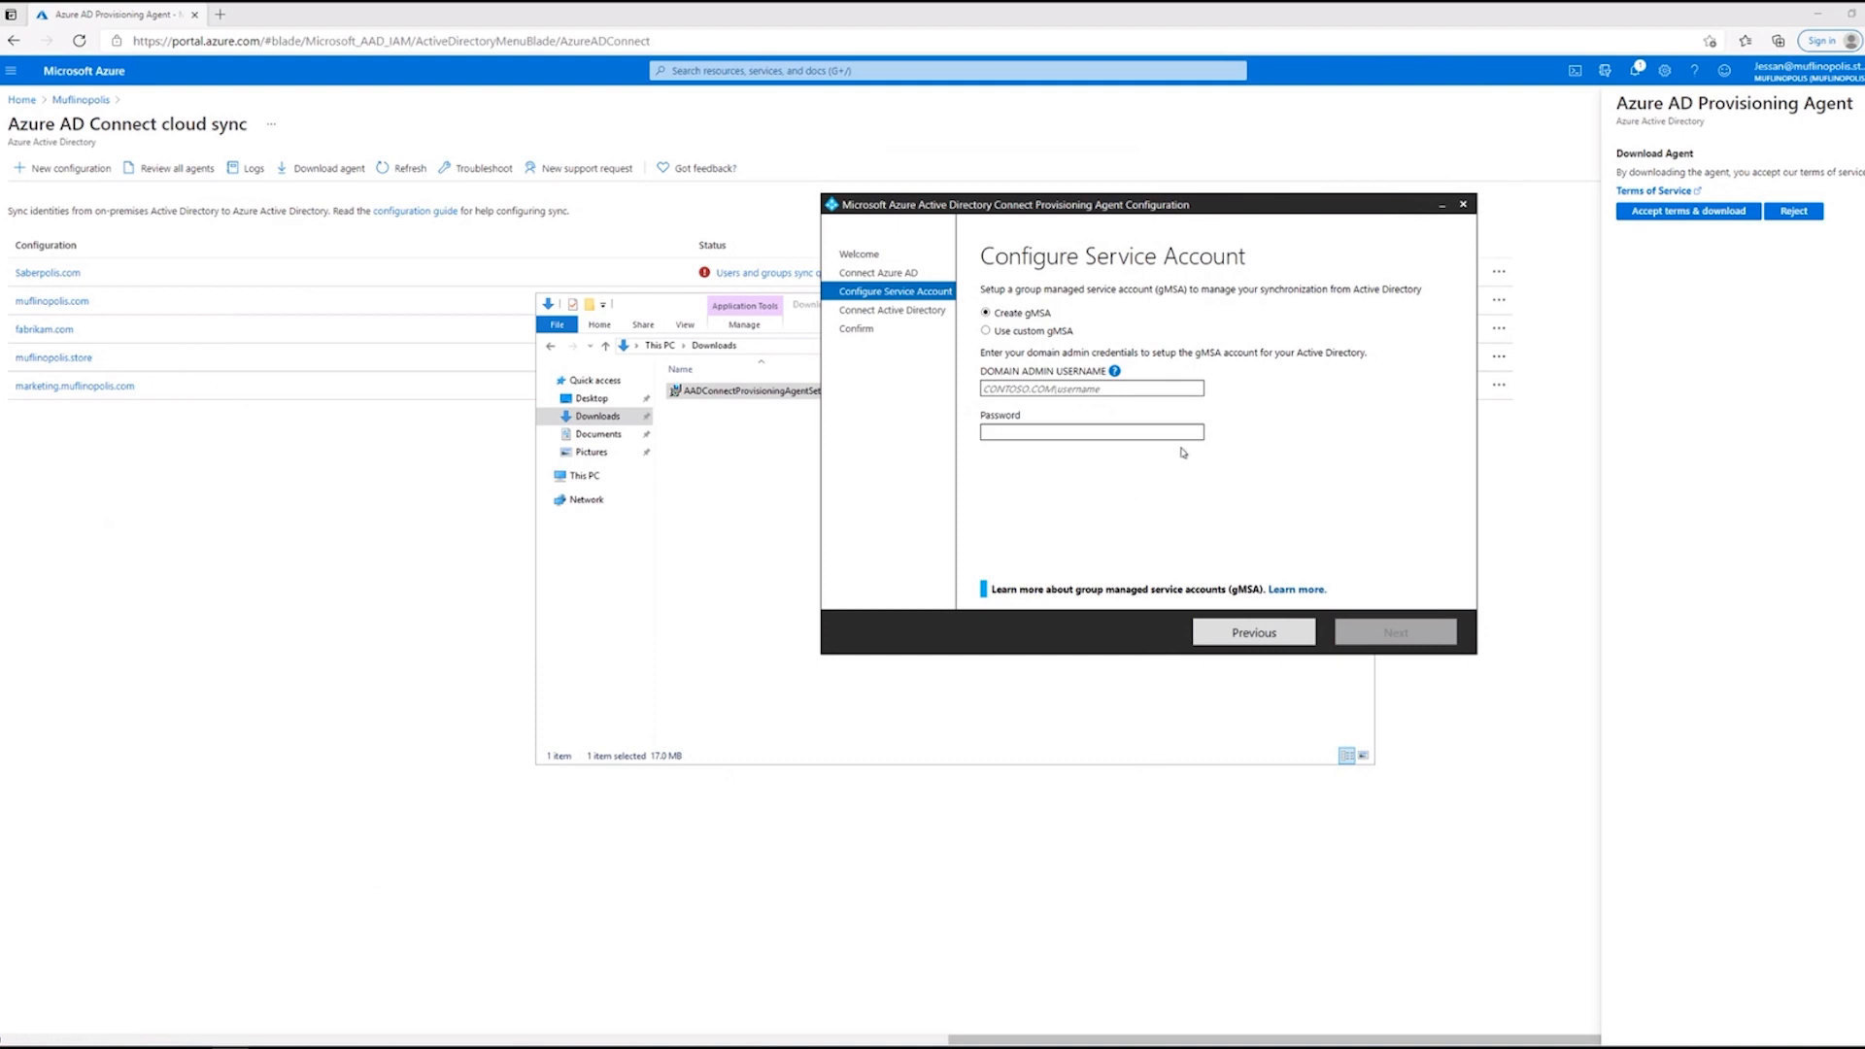
# Configure the service account with Create gMSA, using domain admin username muflinopolis\administrator and the domain admin password.
pyautogui.click(1039, 332)
pyautogui.click(1040, 387)
pyautogui.write('adm')
pyautogui.press('BackSpace')
pyautogui.press('BackSpace')
pyautogui.press('BackSpace')
pyautogui.press('BackSpace')
pyautogui.write('muflinopolis\\administrator')
pyautogui.press('Tab')
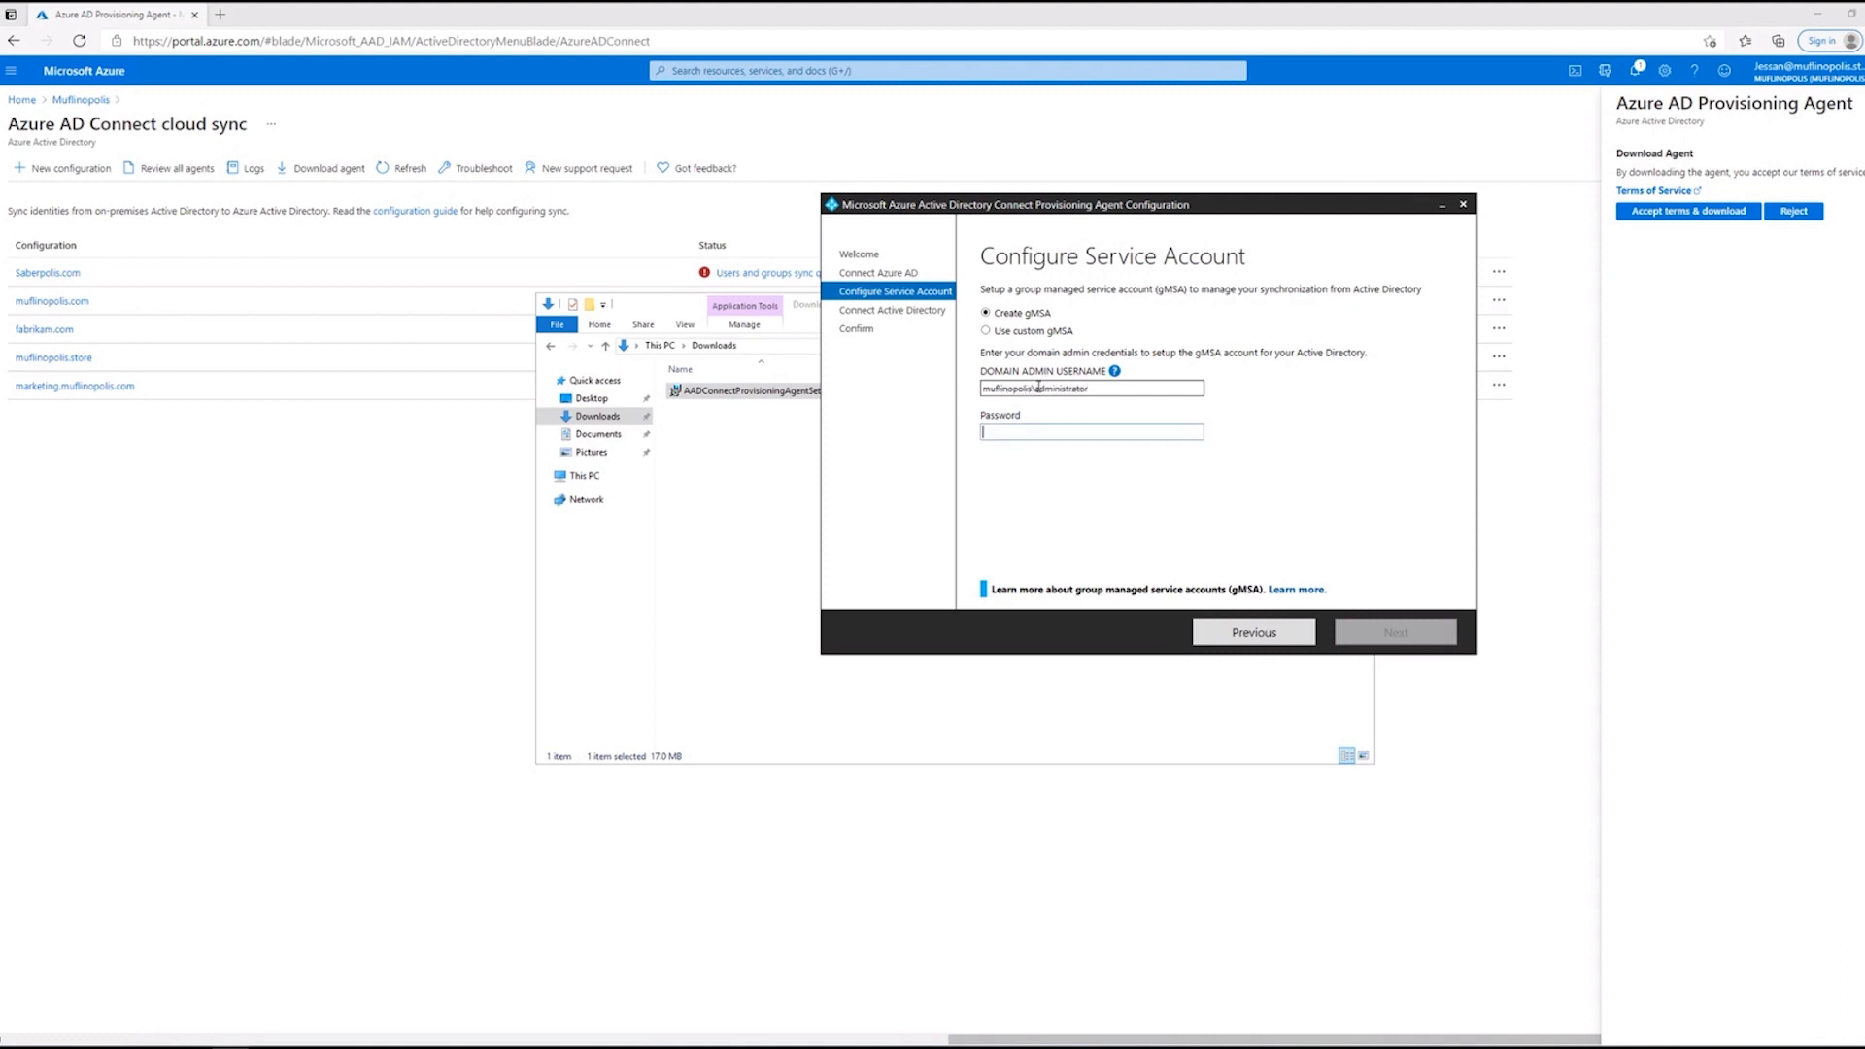
pyautogui.write('•••••••••')
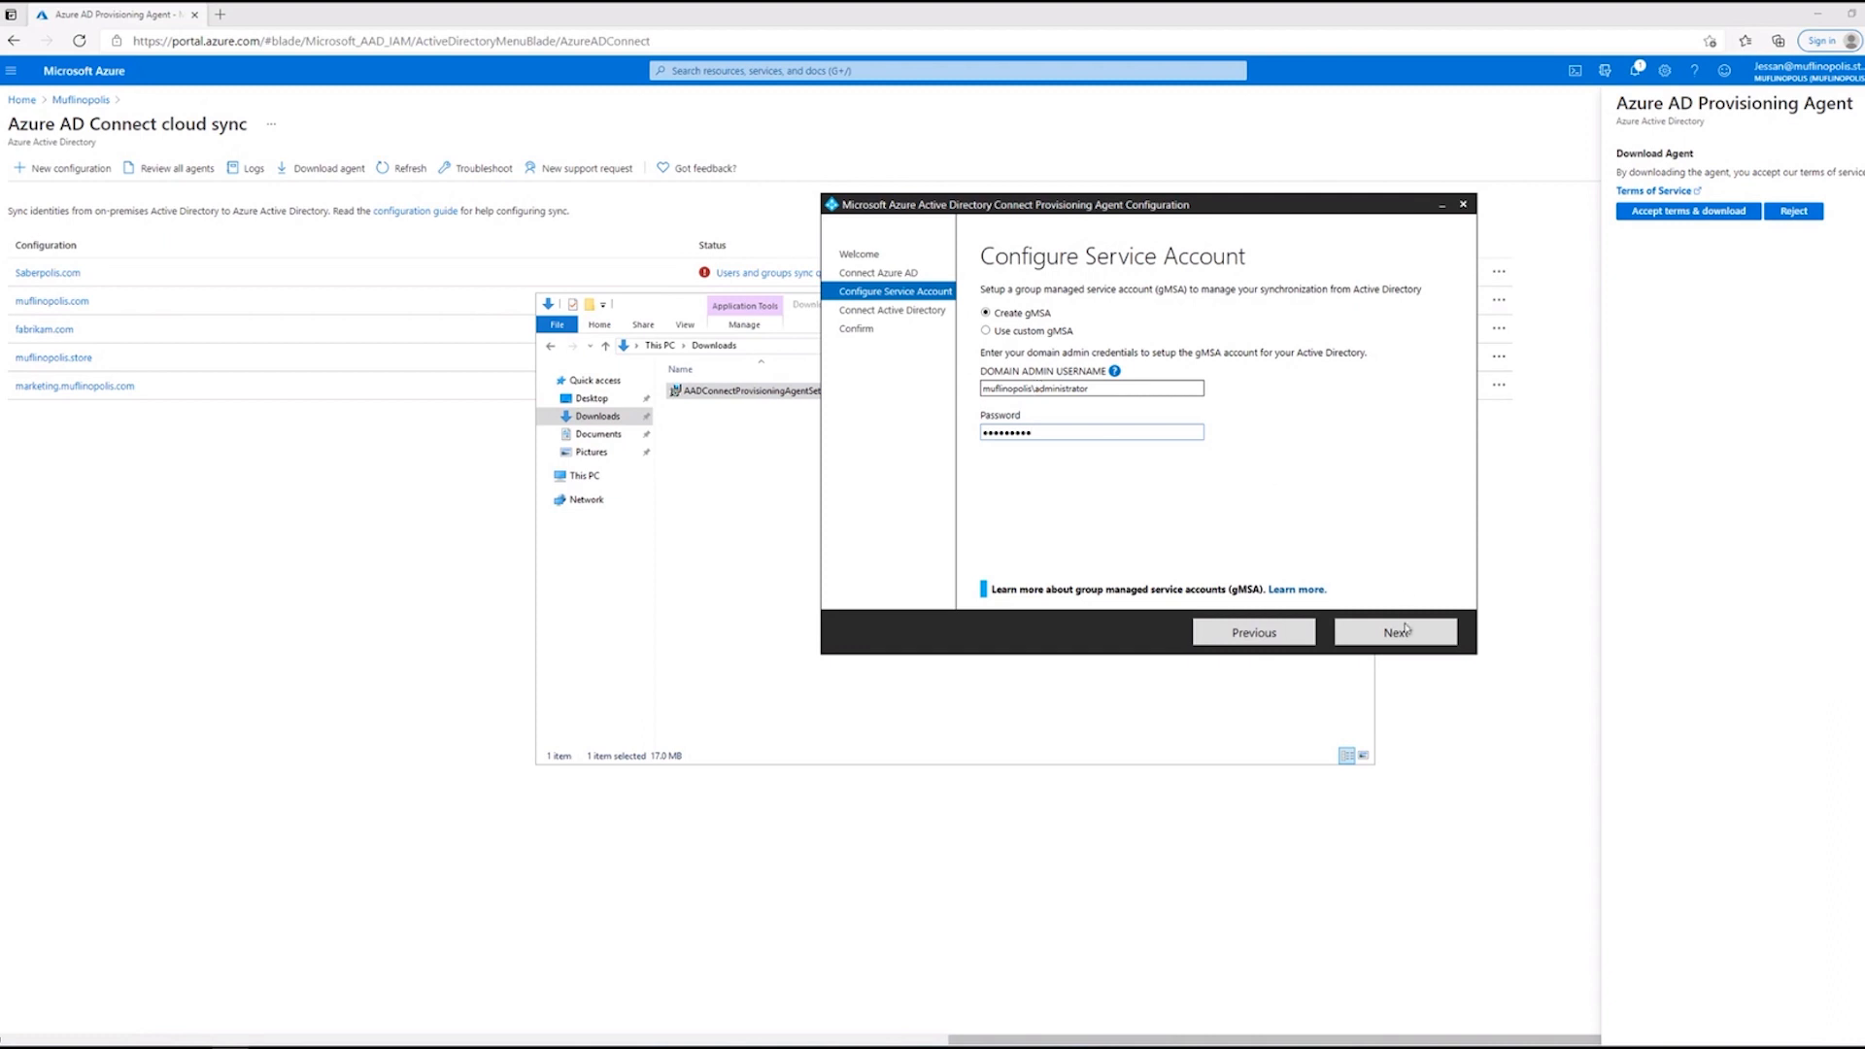
pyautogui.click(1399, 636)
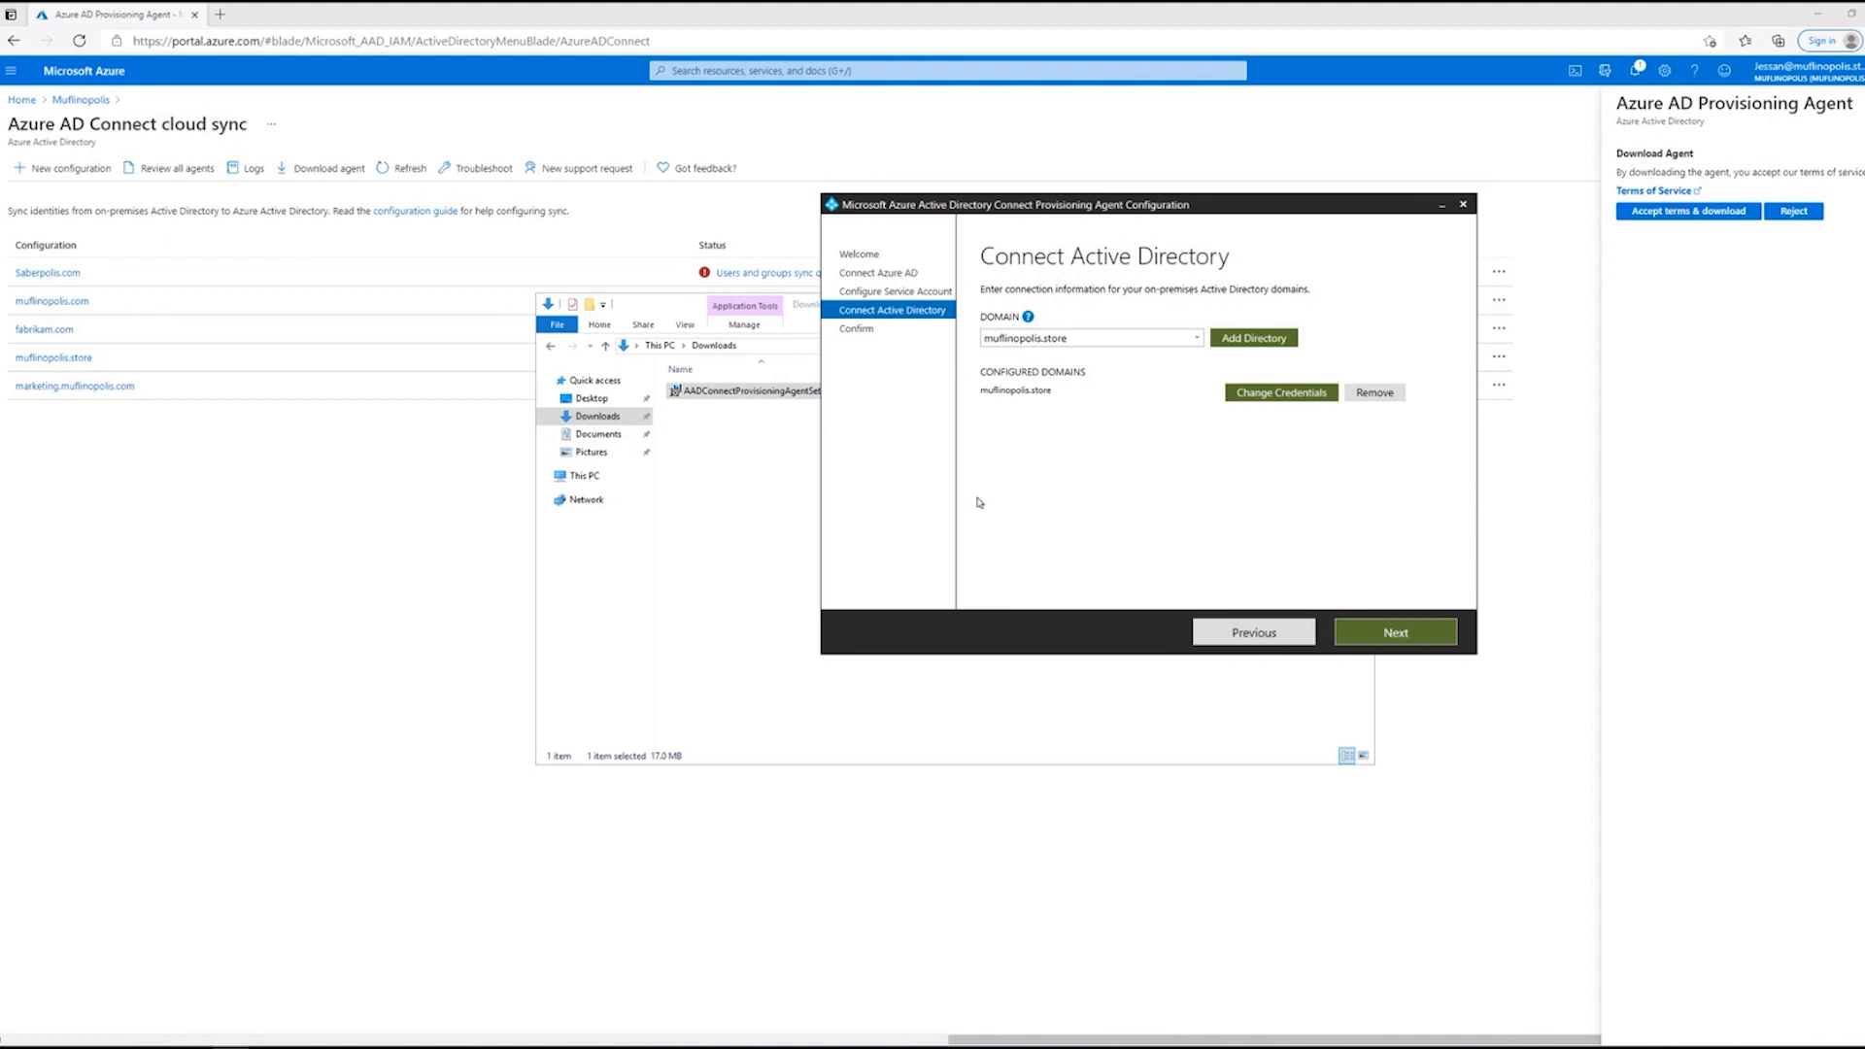
# Check the available Active Directory domains and remove muflinopolis.store from the configured domains.
pyautogui.click(1198, 338)
pyautogui.click(1198, 338)
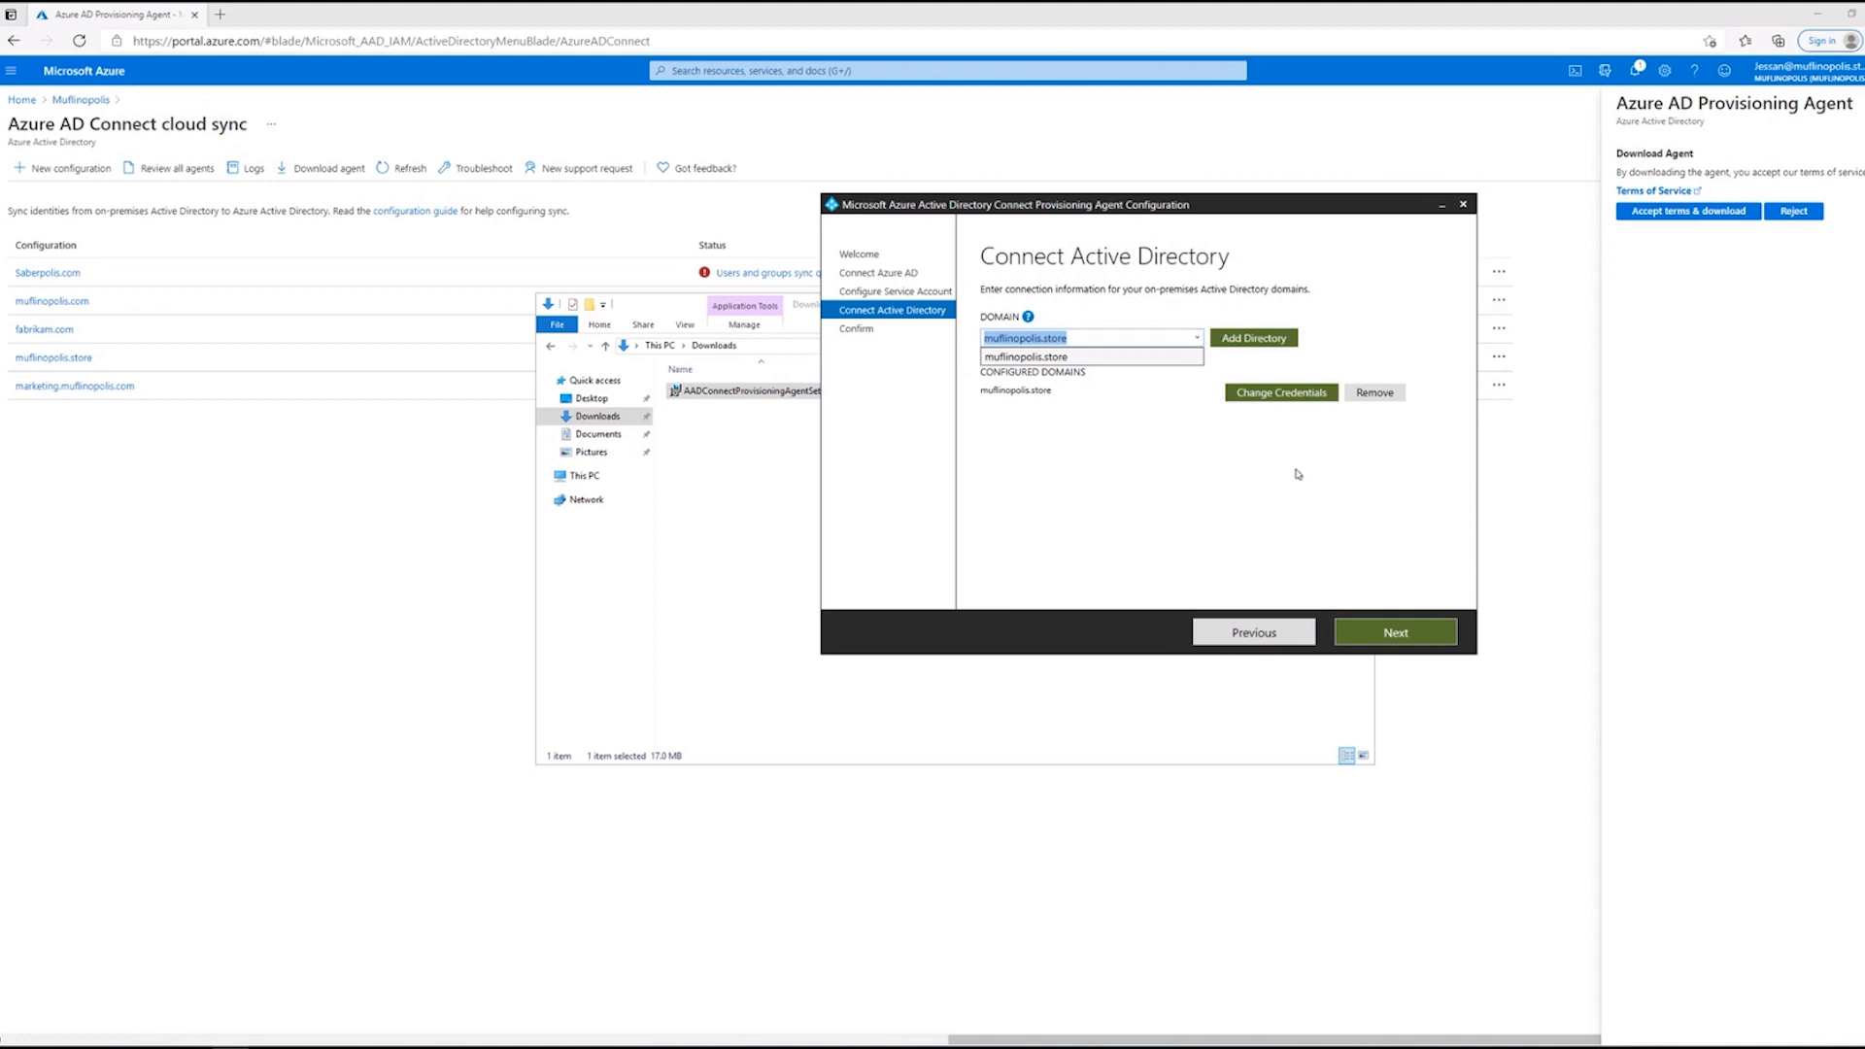
pyautogui.click(1323, 438)
pyautogui.click(1387, 393)
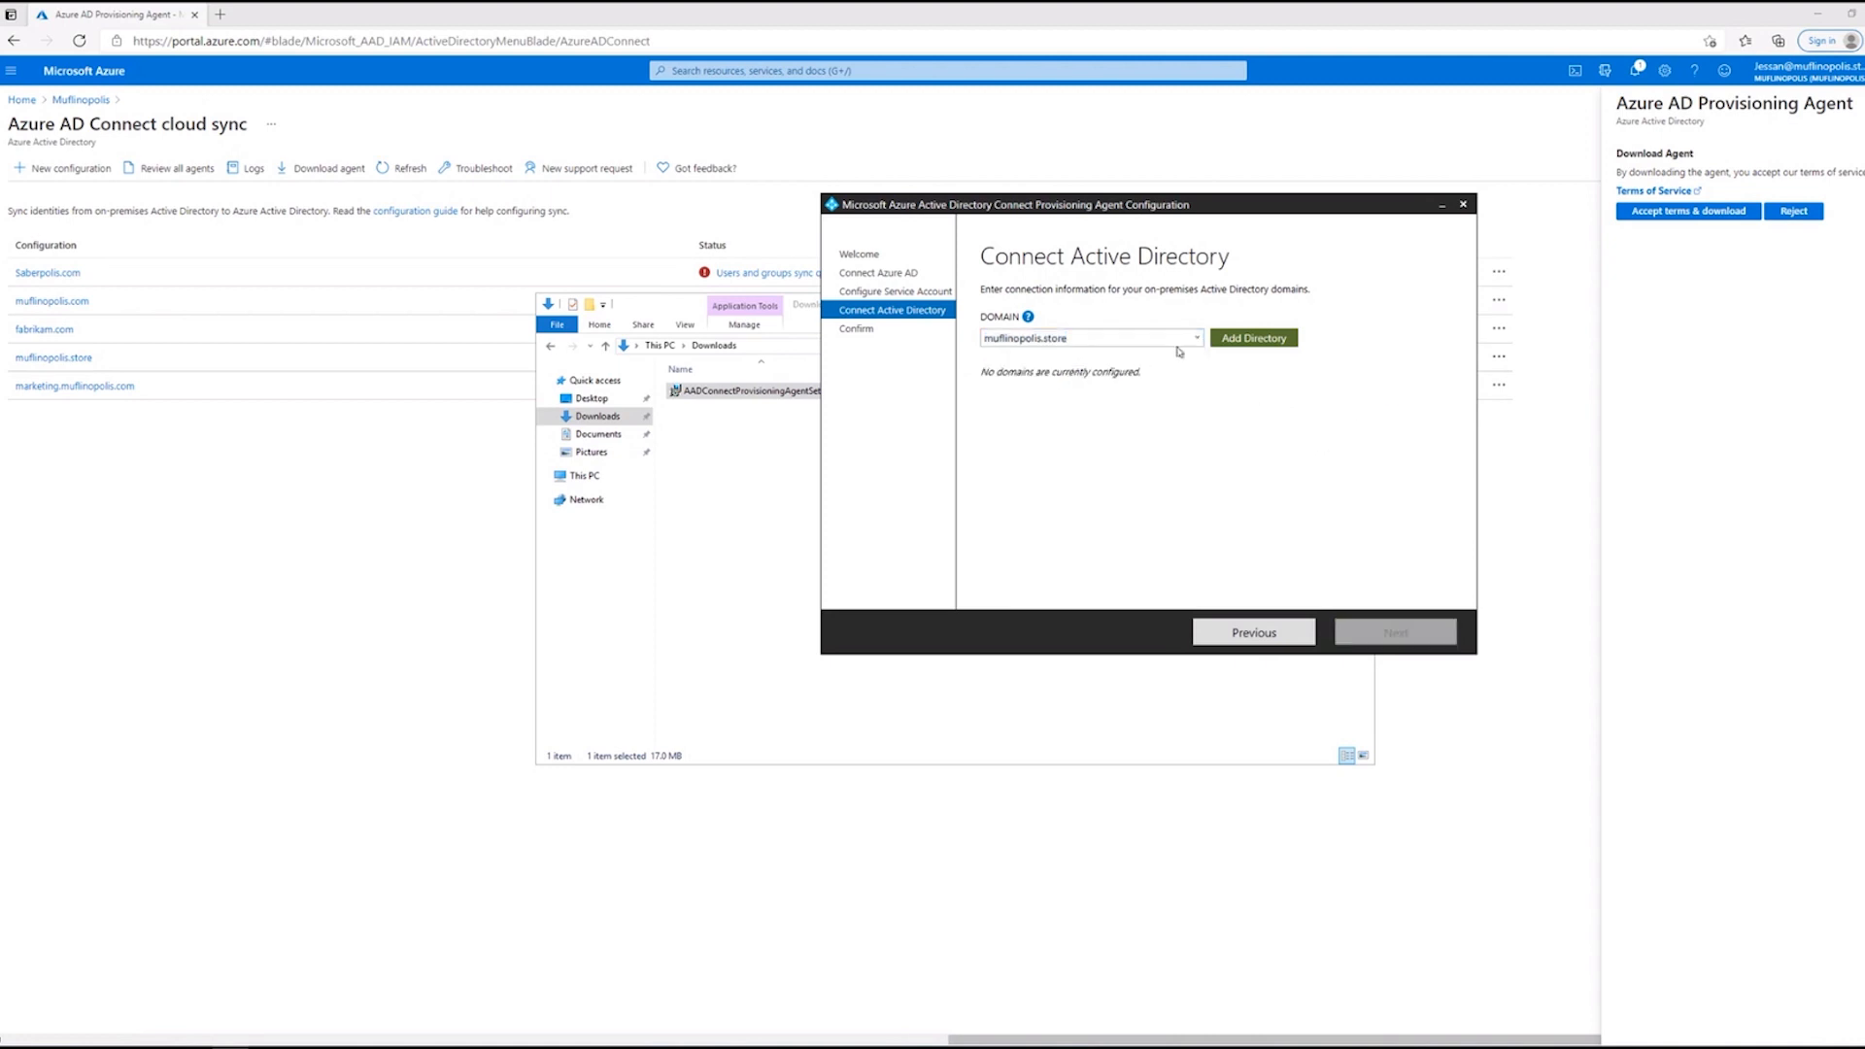
# Add the muflinopolis.store directory with the muflinopolis\administrator username and its password, enabling domain controller priority with dc.muflinopolis.store.
pyautogui.click(1251, 337)
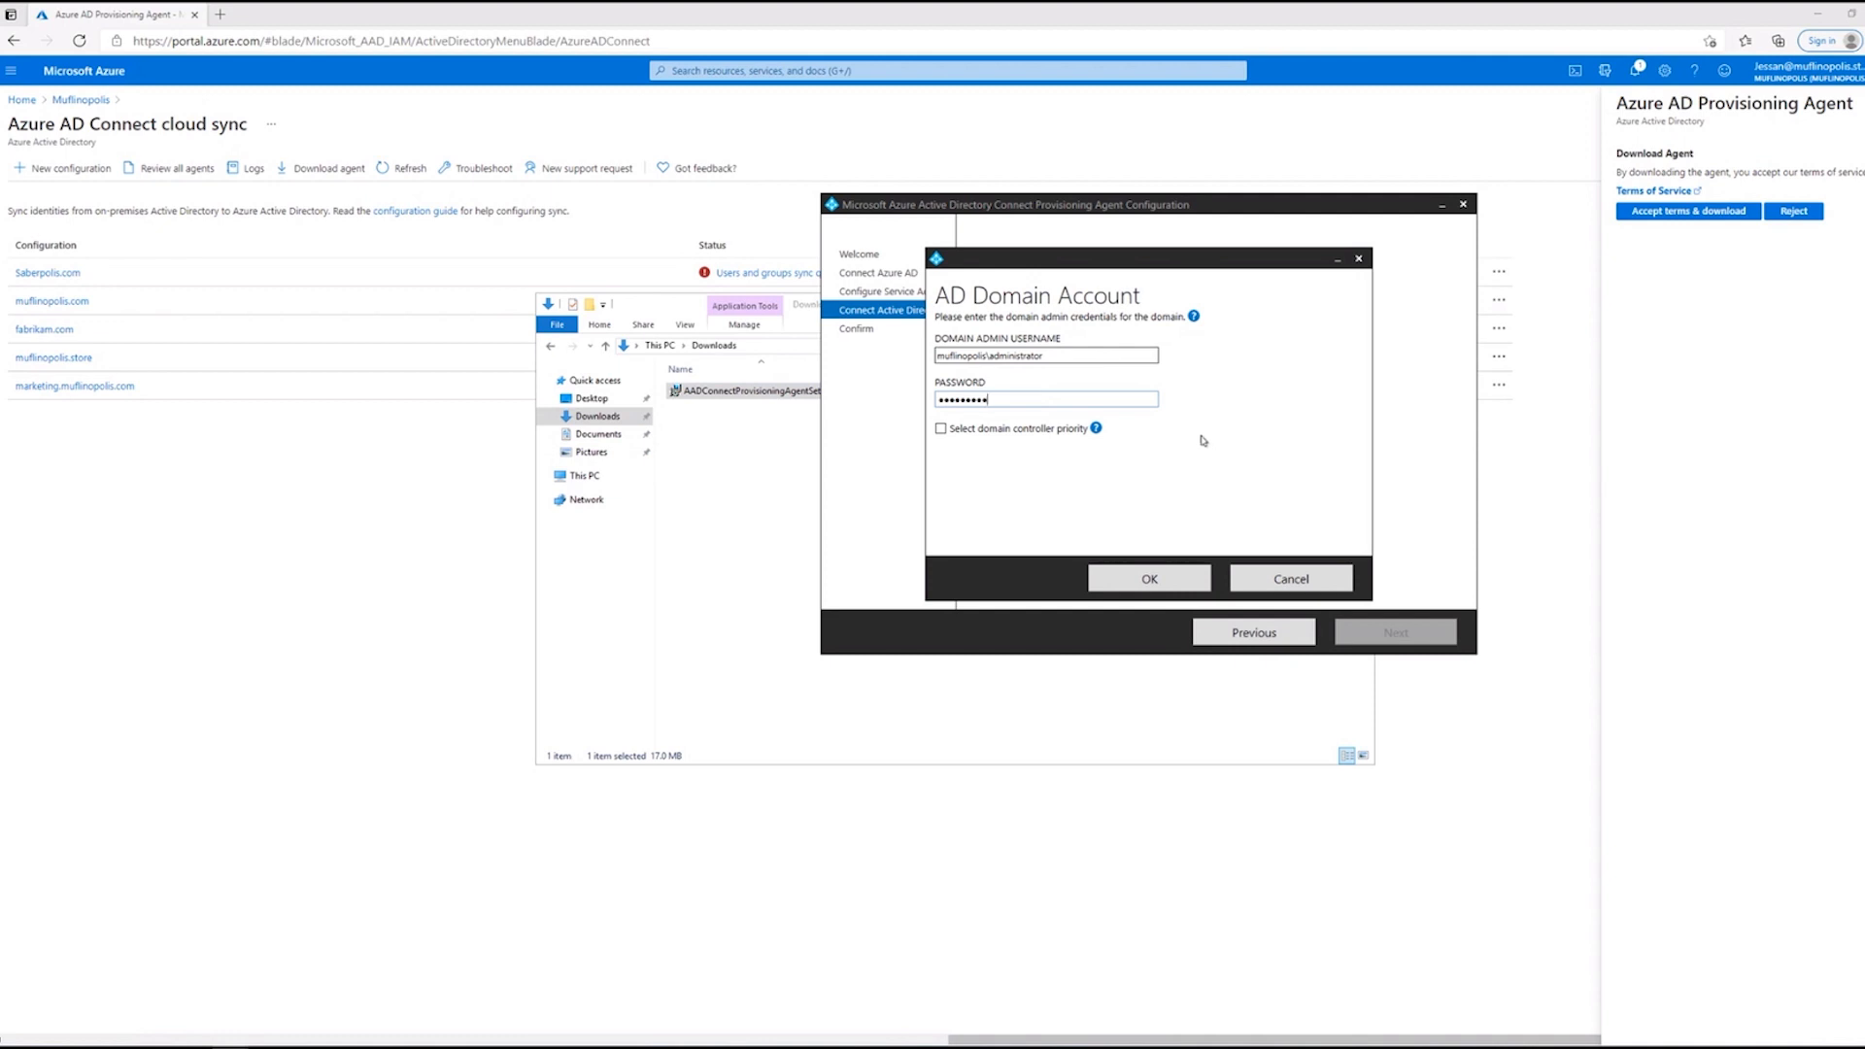
pyautogui.click(960, 431)
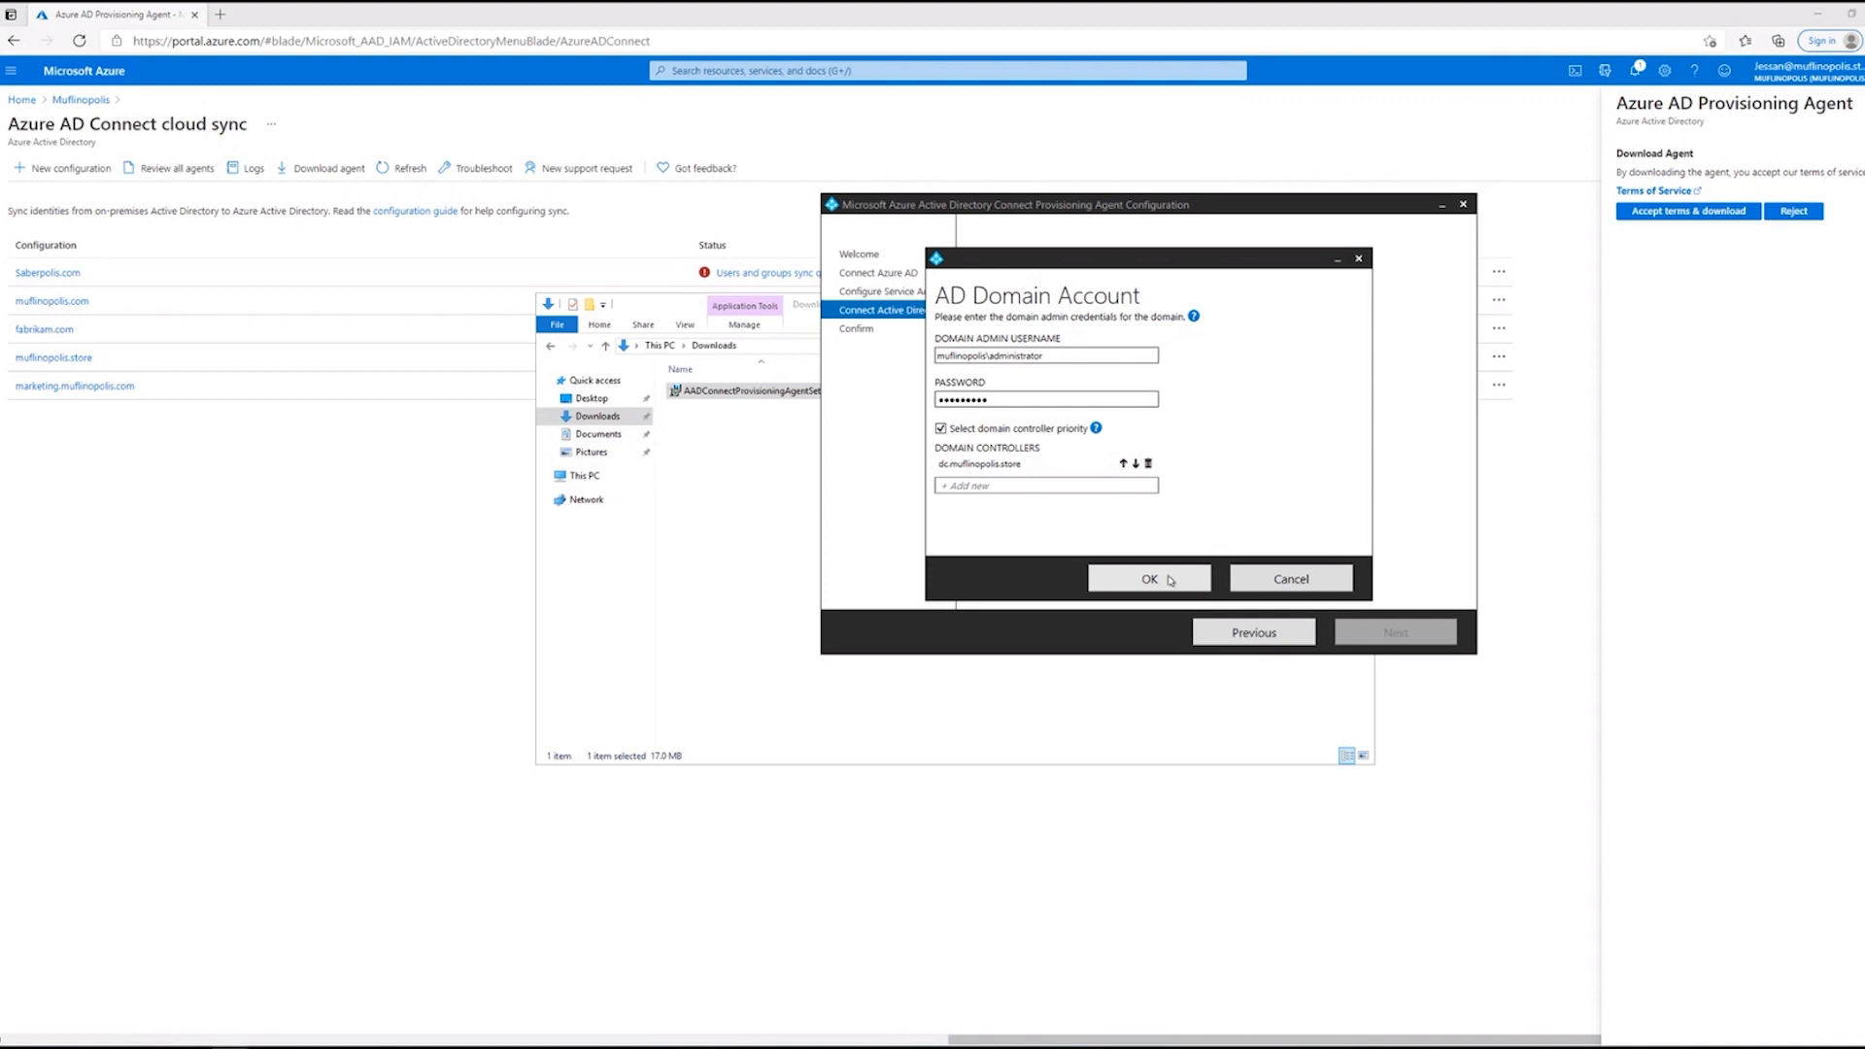
pyautogui.click(1171, 581)
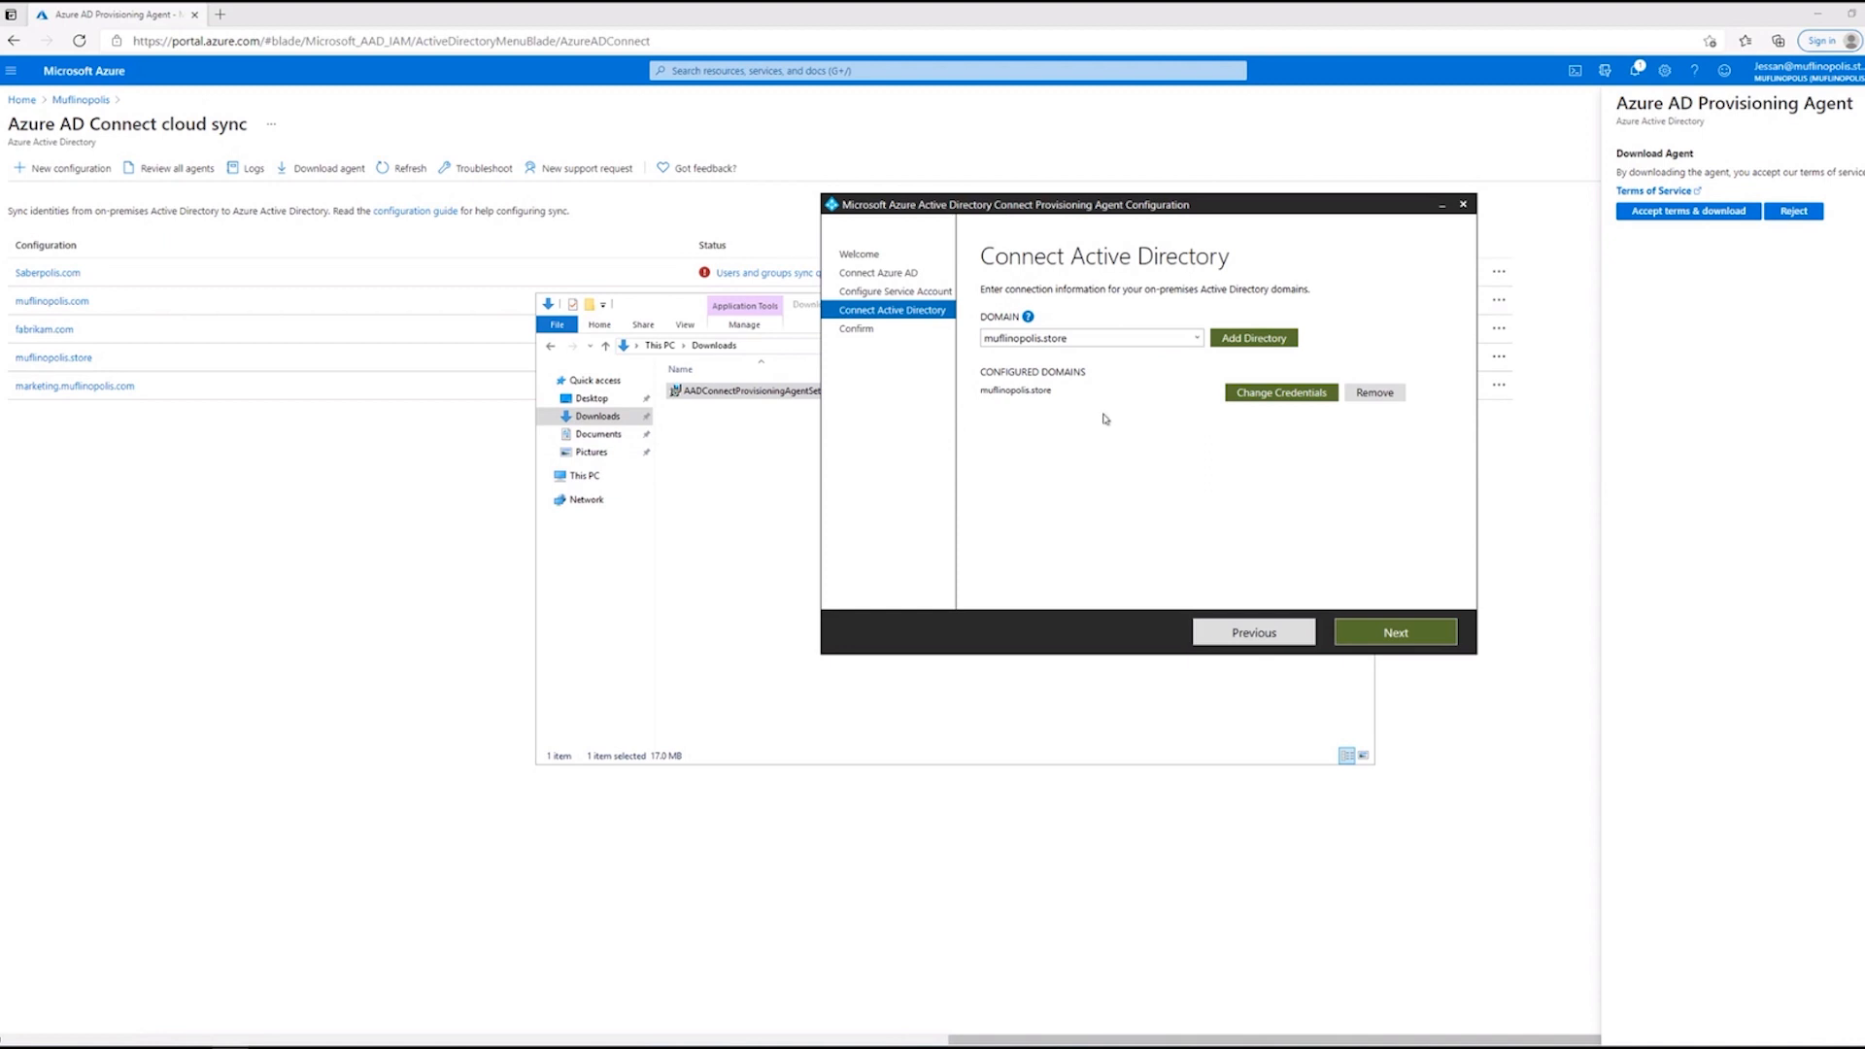
# Proceed to the agent configuration summary and confirm the settings to register the agent with Azure Active Directory.
pyautogui.click(1409, 634)
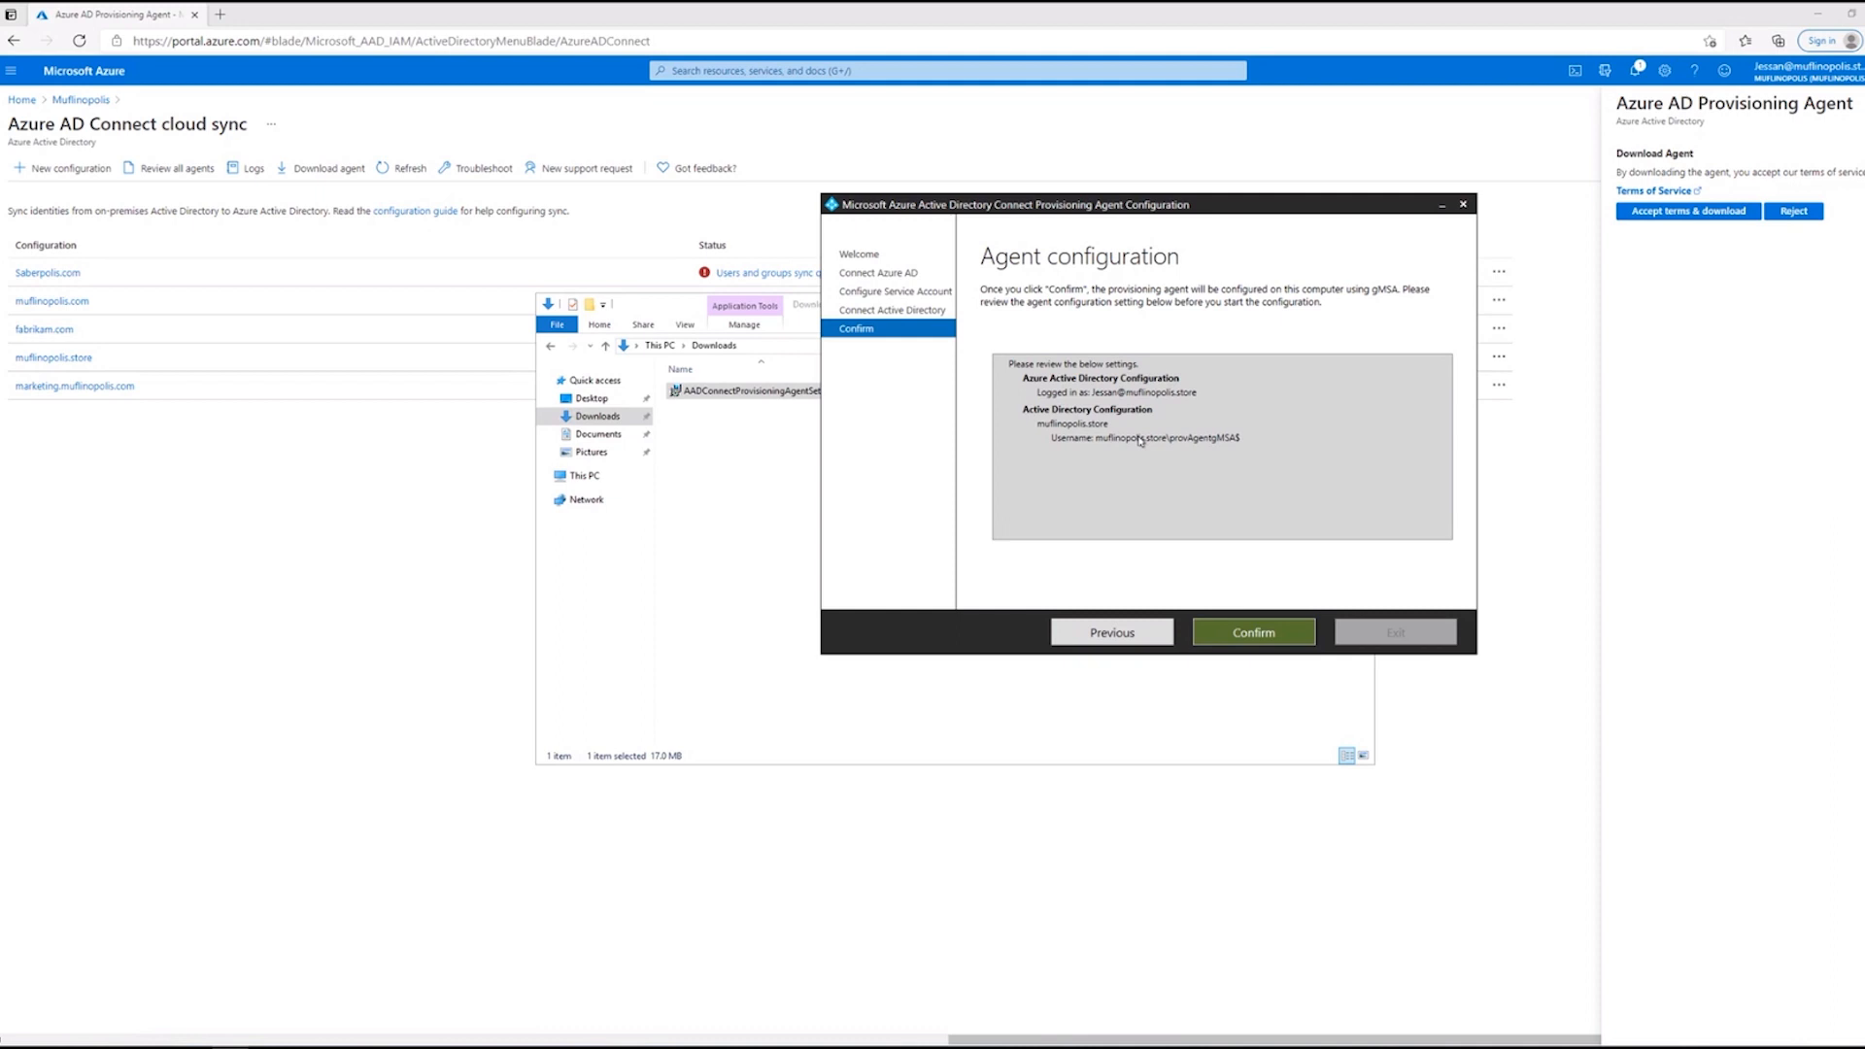
pyautogui.click(1253, 632)
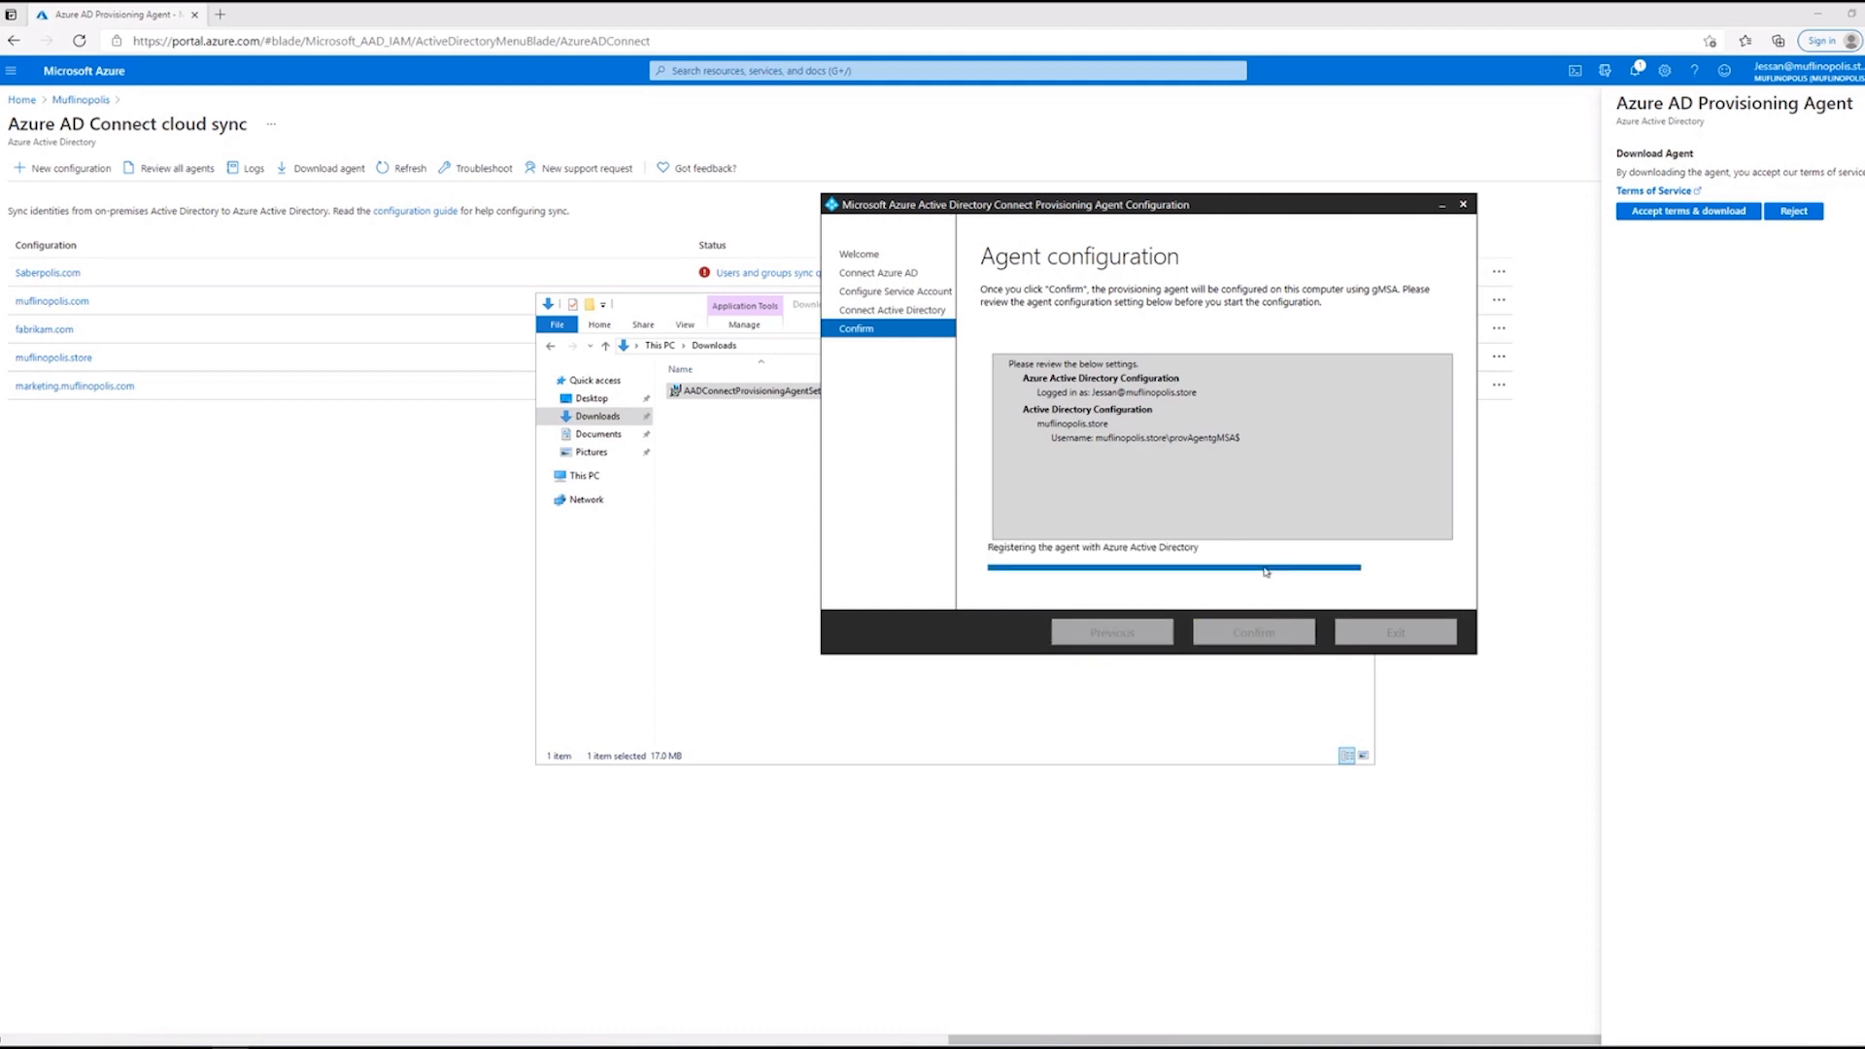